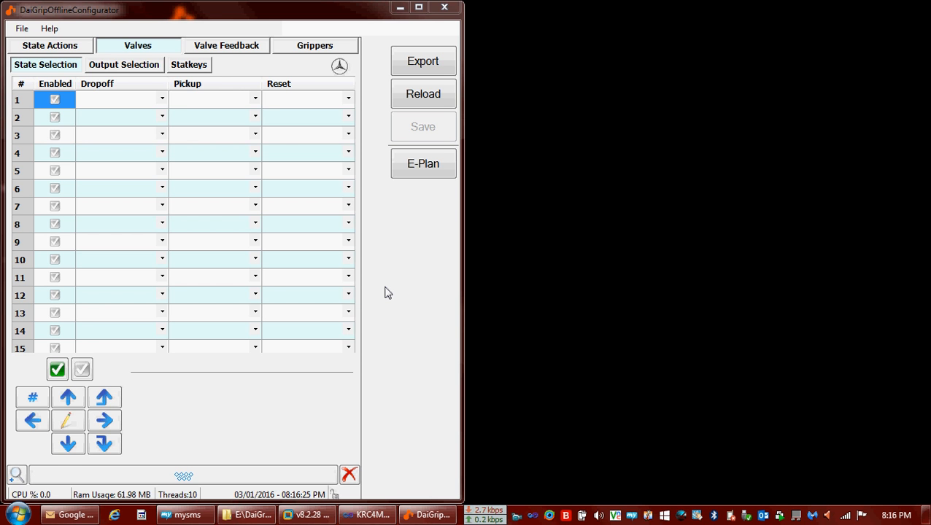
Import 15-1208_Zuli_Allocation_map_050_166G71AMH09_140RB_100.csv as the E-Plan and acknowledge the success message.
click(424, 167)
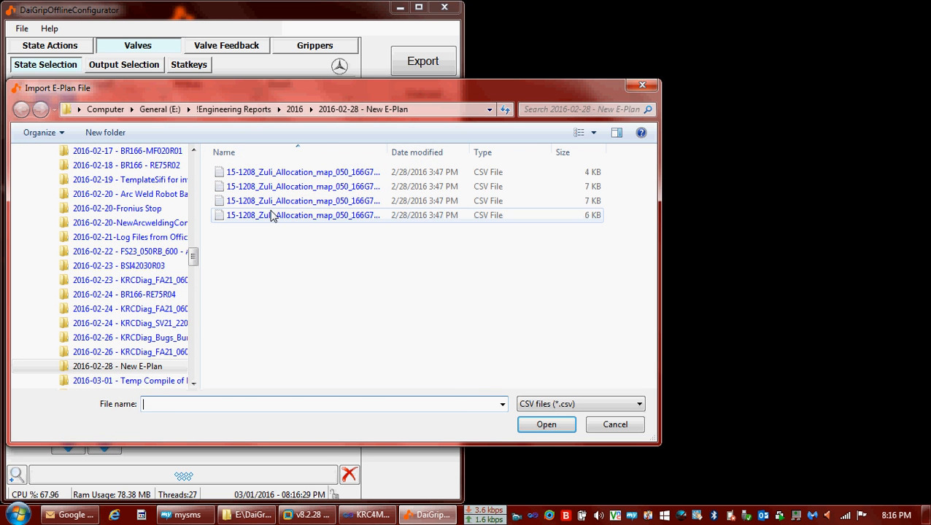
click(273, 215)
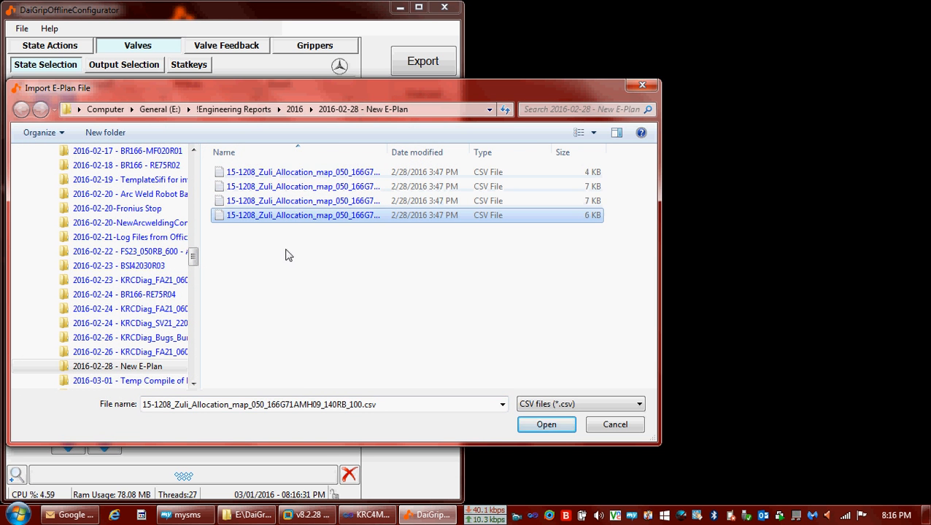
click(553, 423)
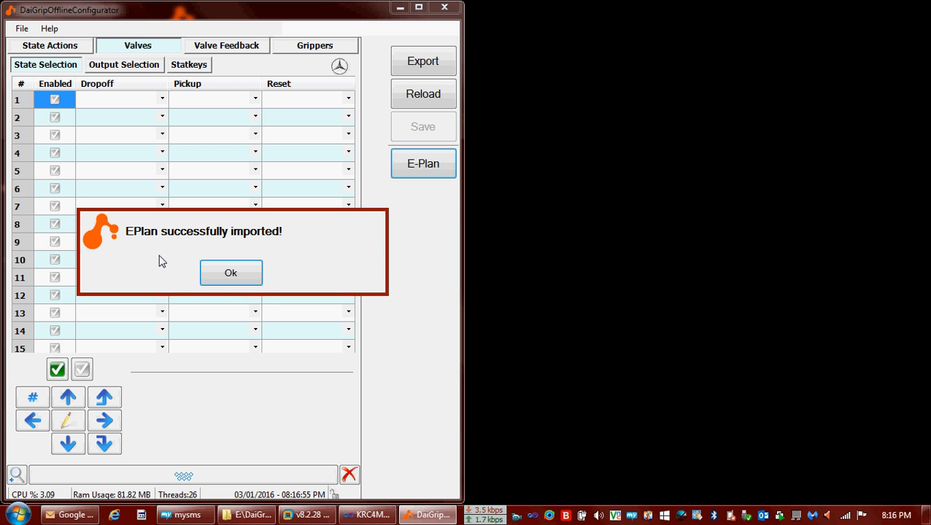
click(221, 276)
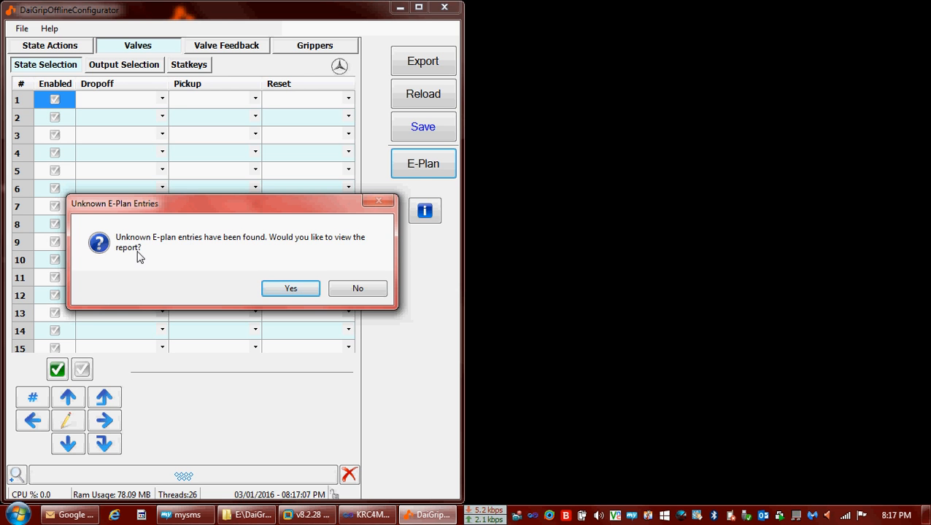
Open the unknown E-Plan entries report and inspect the WZD and GRG function group headings.
click(290, 294)
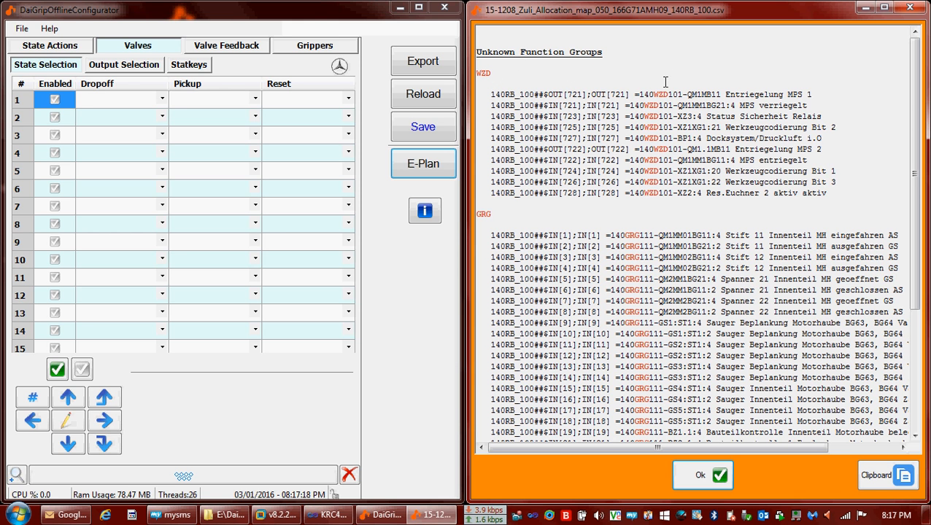
double_click(482, 73)
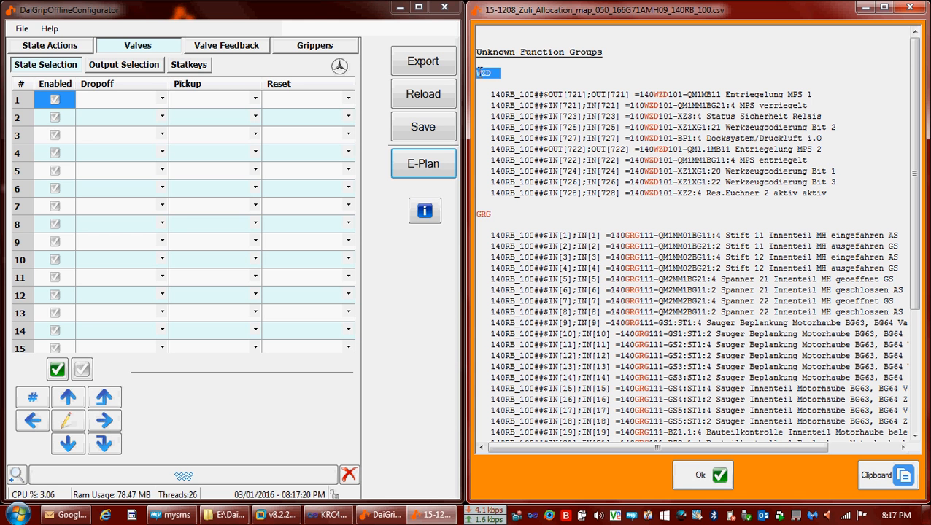
double_click(661, 93)
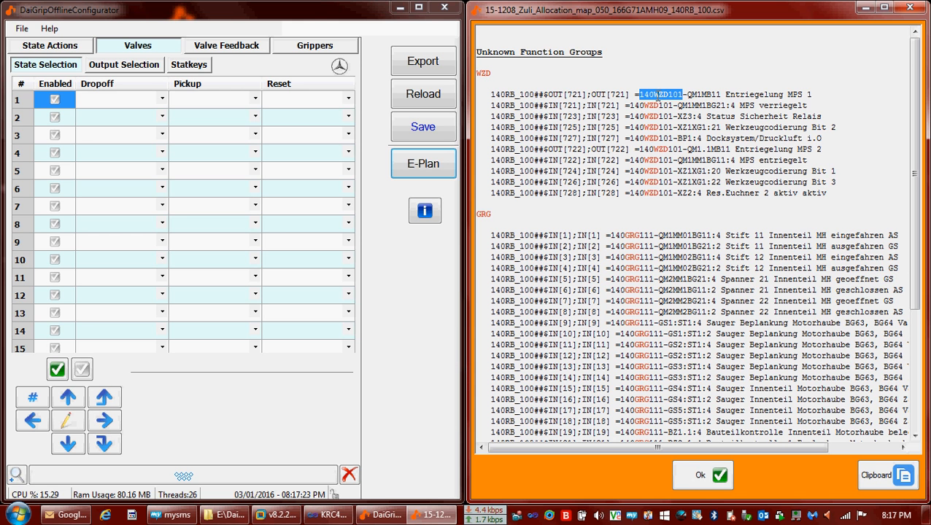
double_click(481, 213)
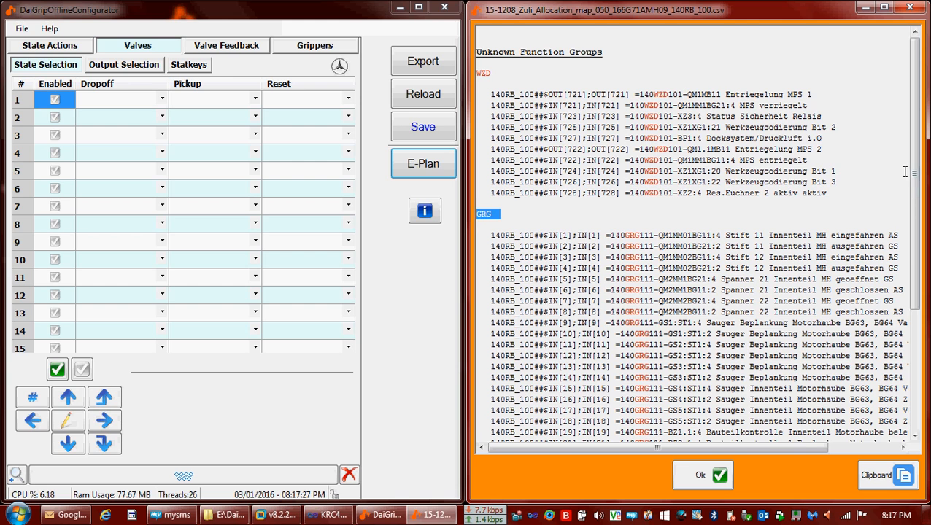
mouse_move(920, 179)
mouse_down()
mouse_move(921, 351)
mouse_move(912, 171)
mouse_up()
click(759, 203)
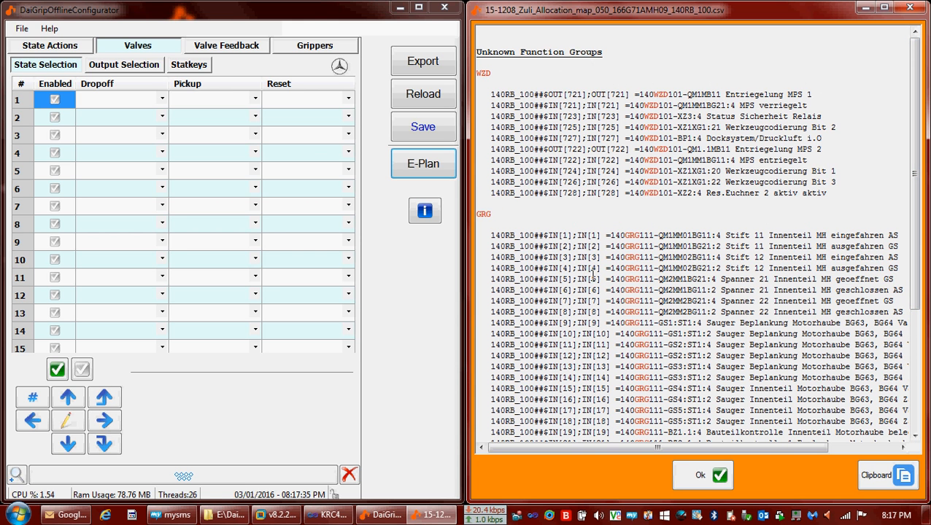
In E-Plan Classification Settings, add GRG as a gripper function group.
click(22, 28)
click(46, 82)
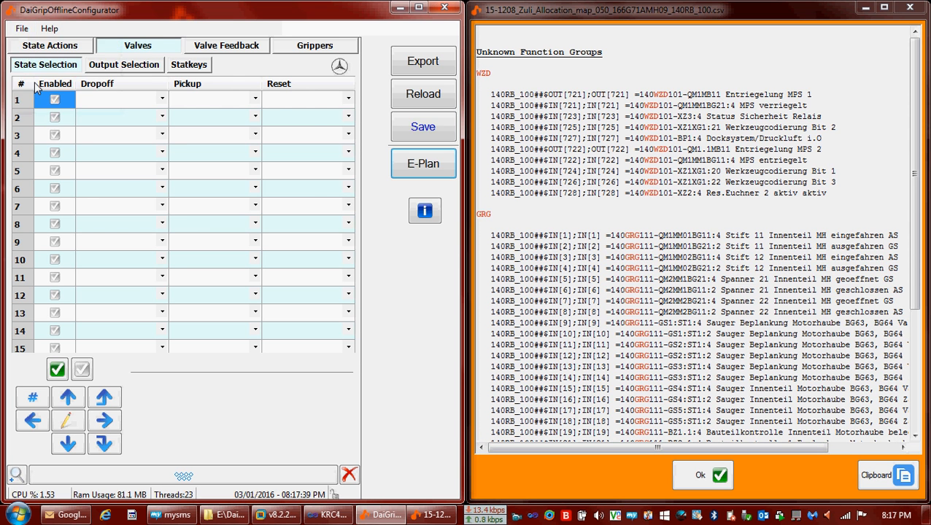
click(122, 36)
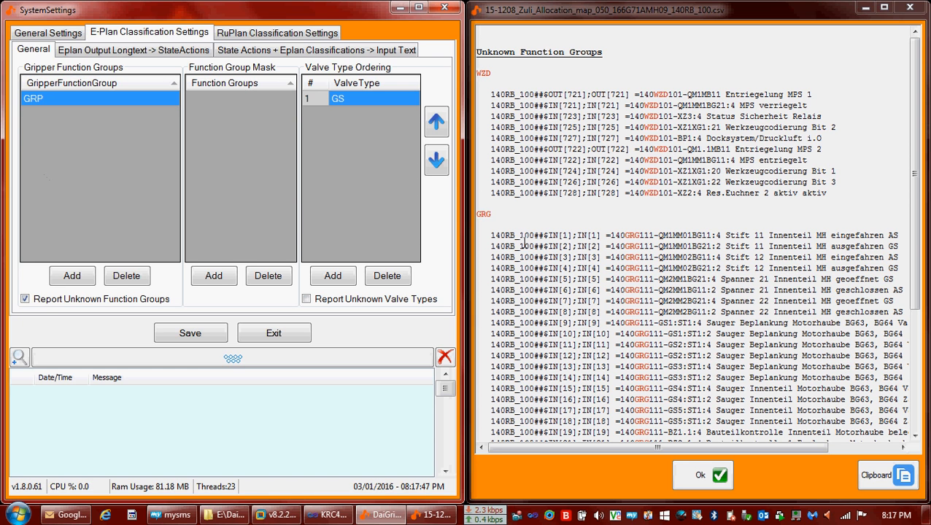
double_click(483, 214)
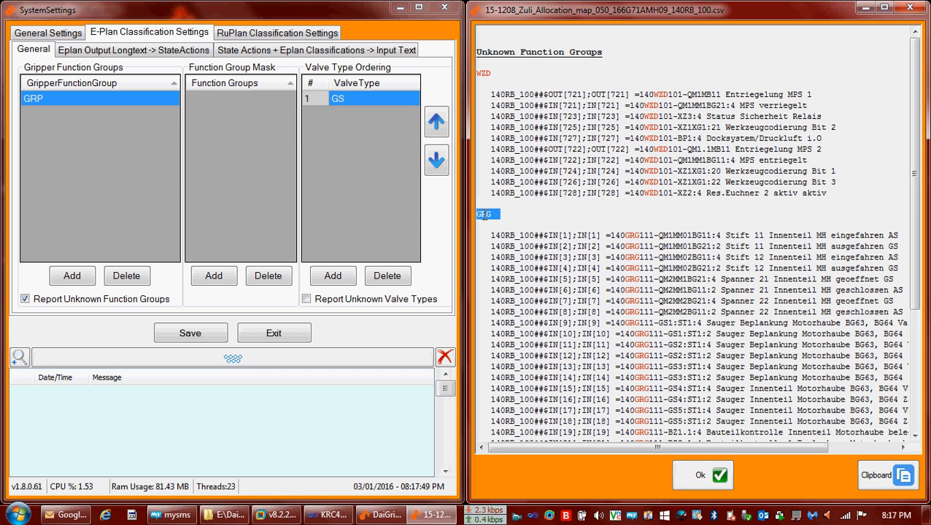
click(85, 279)
text(GRG)
key(Return)
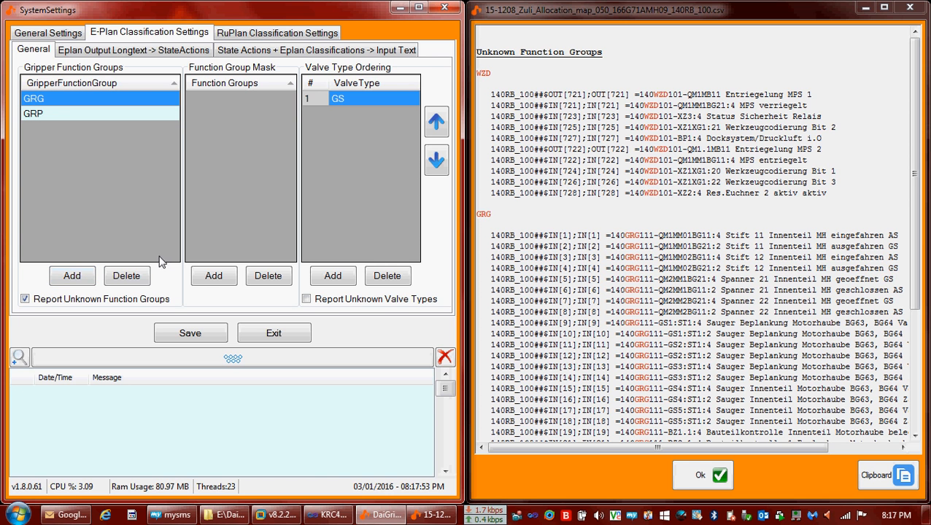
Add WZD to the function group mask and save the settings.
double_click(488, 72)
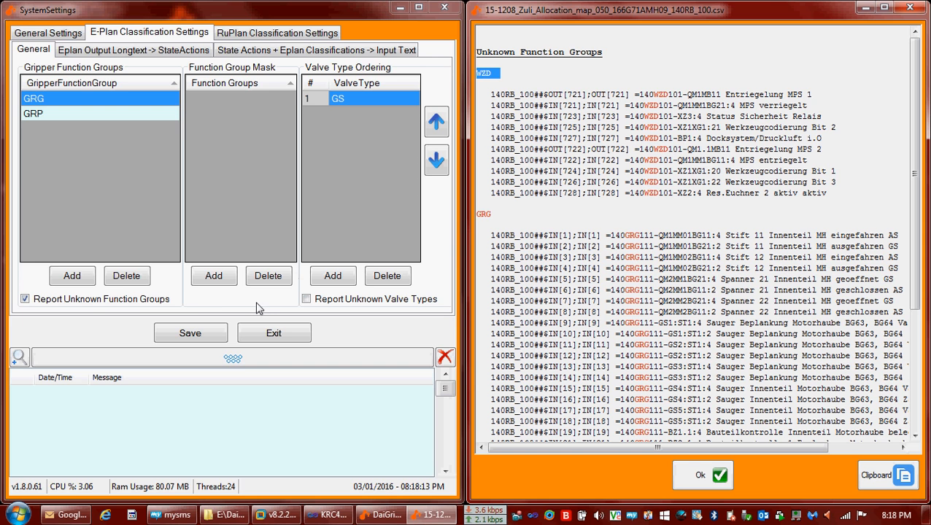
click(215, 275)
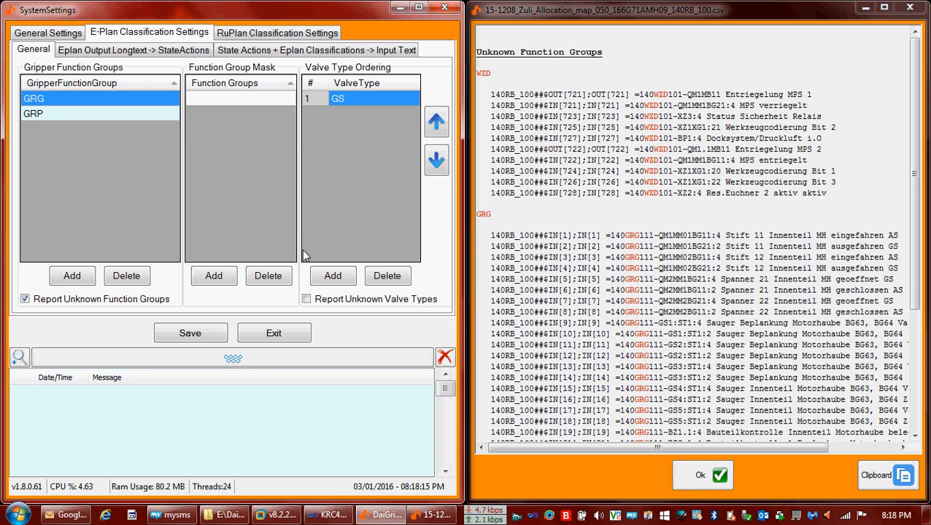
text(WZD)
key(Return)
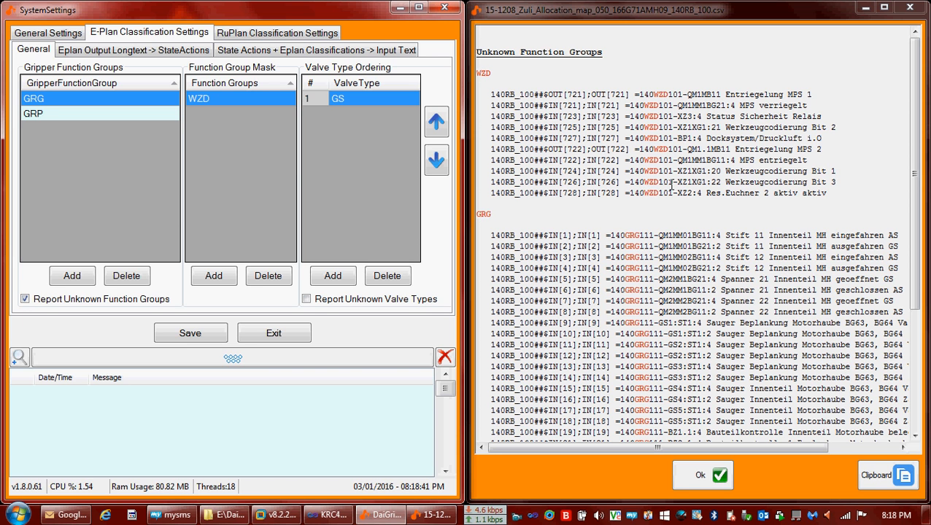
click(189, 337)
Confirm the save, re-import the E-Plan, acknowledge the valve-state warning, and open the unknown-entries report.
click(211, 285)
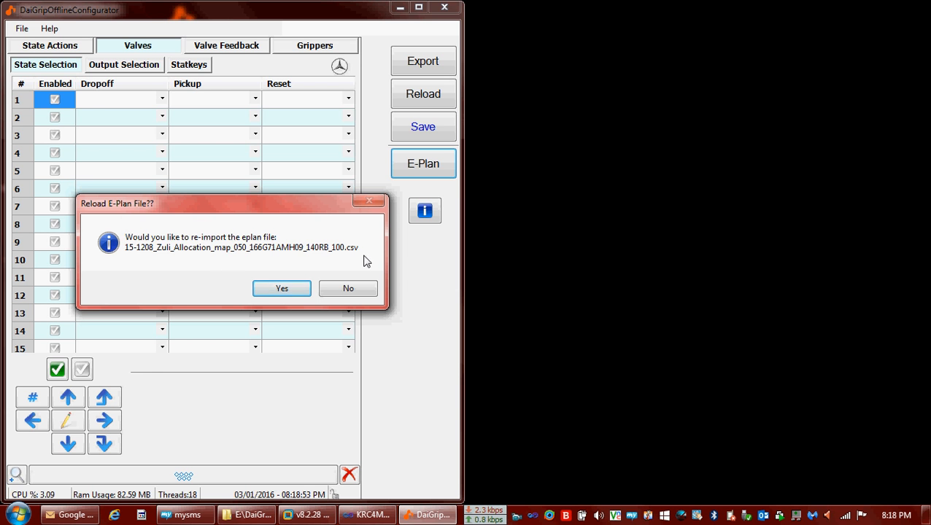
click(277, 291)
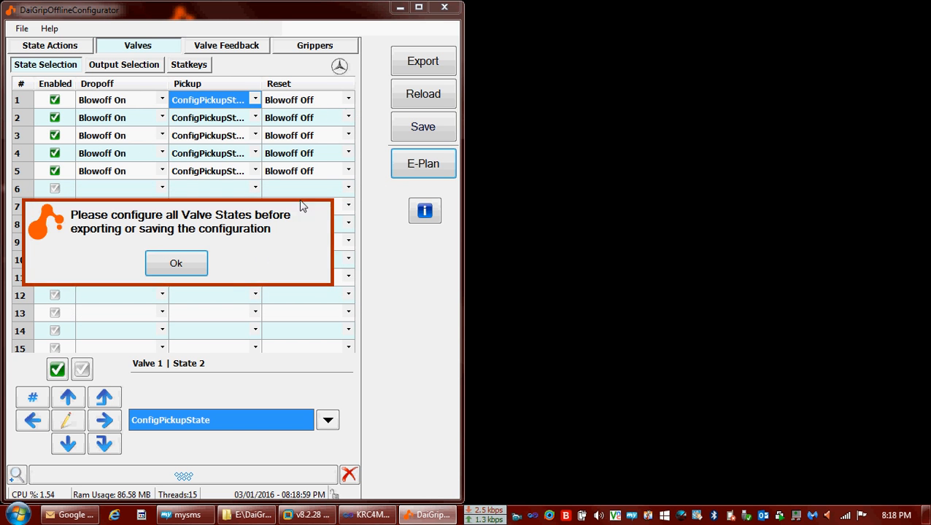
click(176, 264)
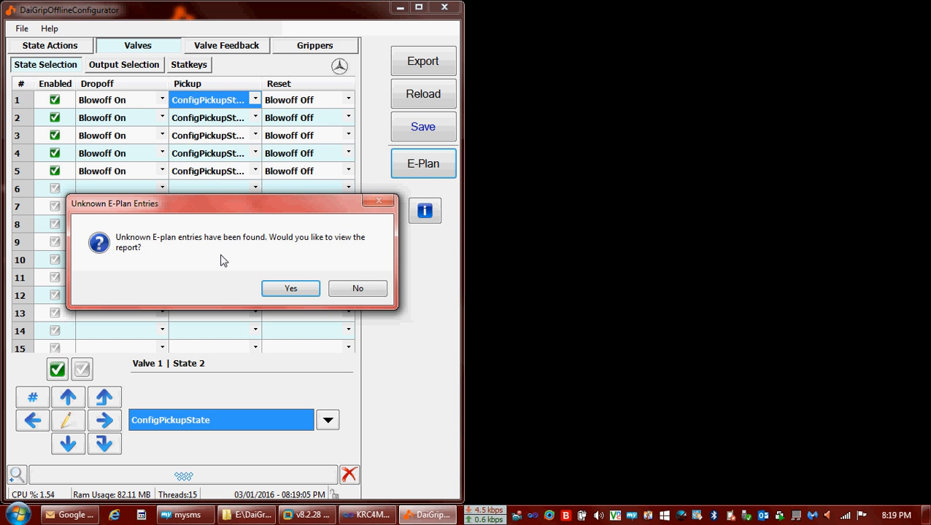
click(291, 289)
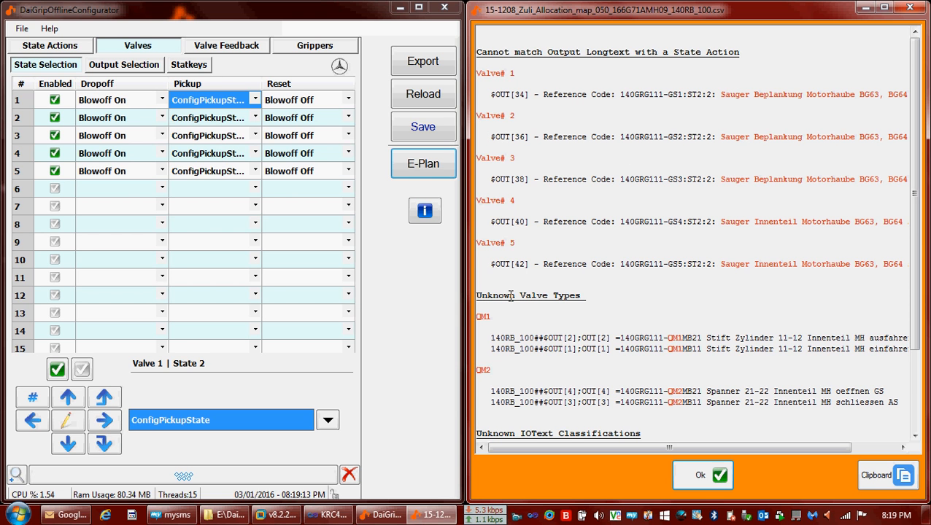
Inspect the Unknown Valve Types heading and the Valve# 1 Sauger longtext in the report.
triple_click(477, 295)
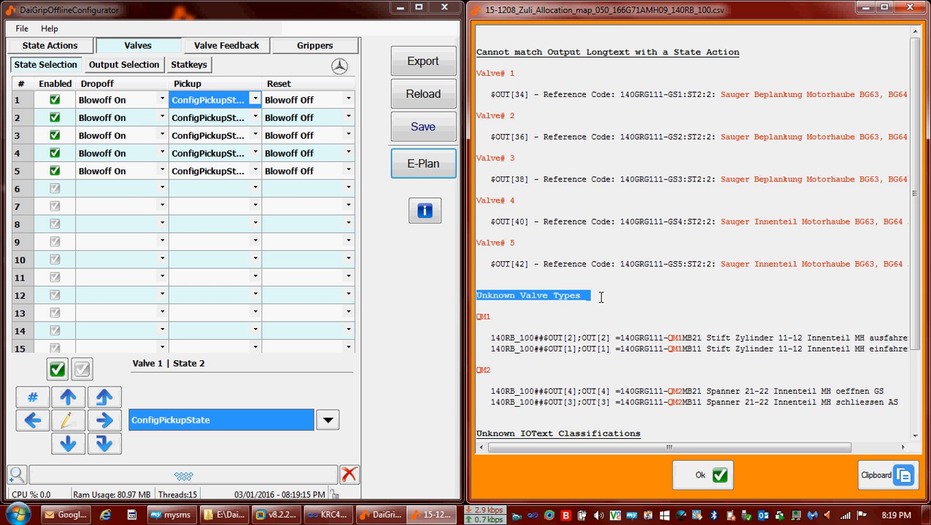
click(581, 318)
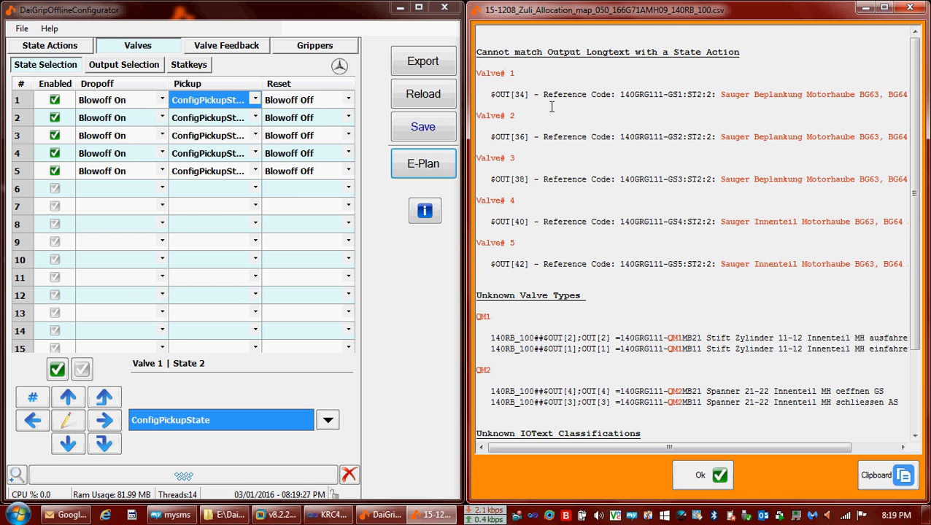
double_click(512, 53)
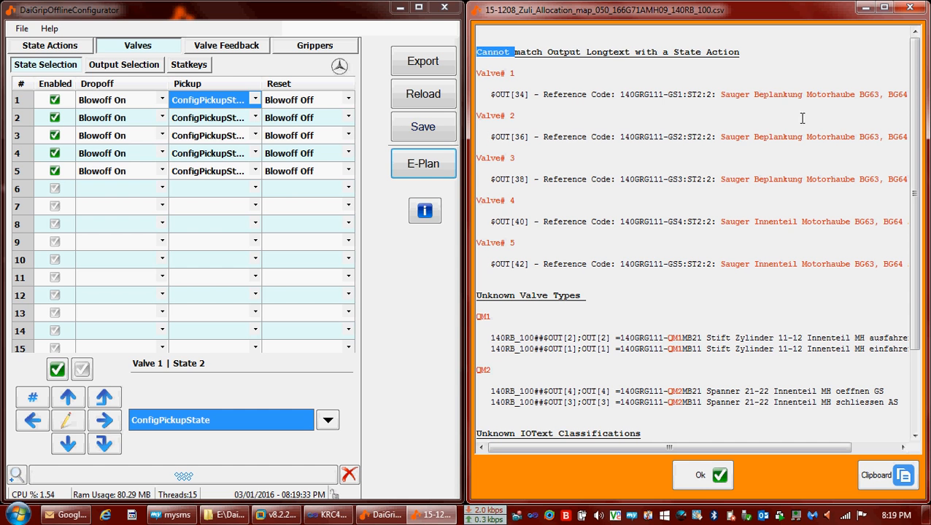
click(721, 94)
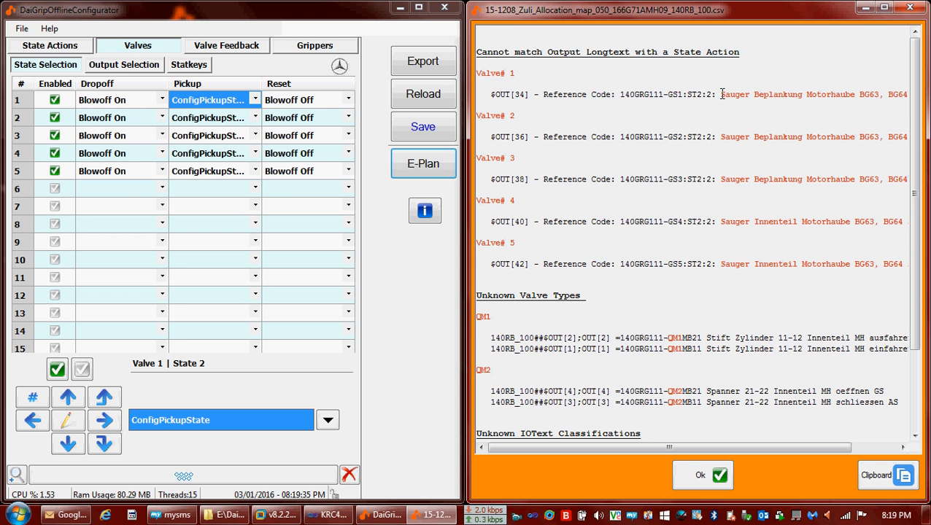
key(shift+Right)
key(shift+Right)
key(shift+Right)
key(shift+Right)
key(shift+Right)
key(shift+Right)
key(shift+Right)
key(shift+Right)
key(shift+Right)
key(shift+Right)
key(shift+Right)
key(shift+Right)
key(shift+Right)
key(shift+Right)
key(shift+Right)
key(shift+Right)
key(shift+Right)
key(shift+Right)
key(shift+Right)
key(shift+Right)
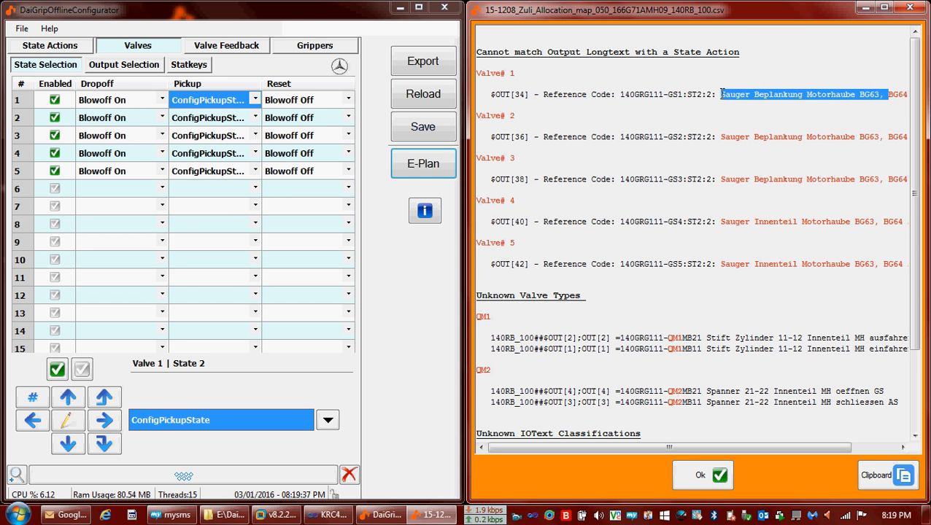
key(shift+Right)
key(shift+Right)
key(shift+Right)
key(shift+Right)
key(shift+Right)
key(shift+Right)
key(shift+Right)
key(shift+Right)
key(shift+Right)
key(shift+Right)
key(shift+Right)
key(ctrl+c)
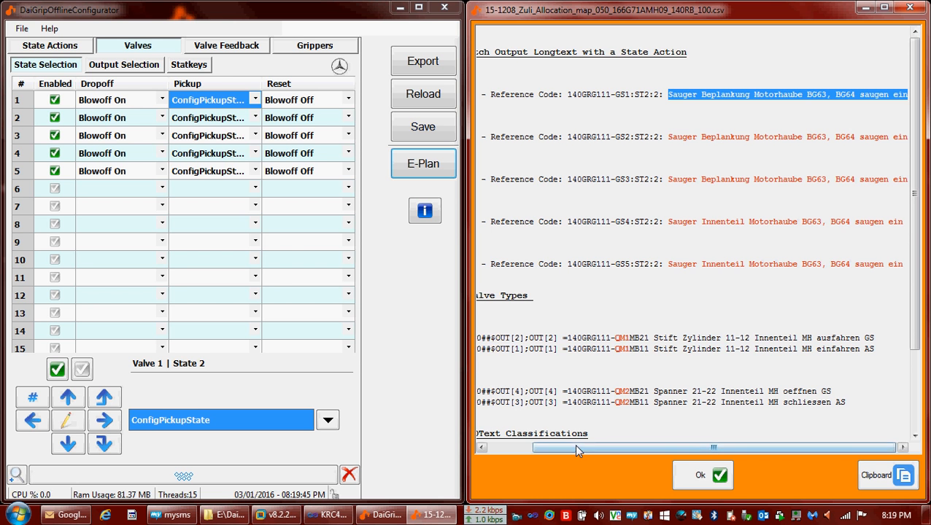
drag(574, 443, 519, 443)
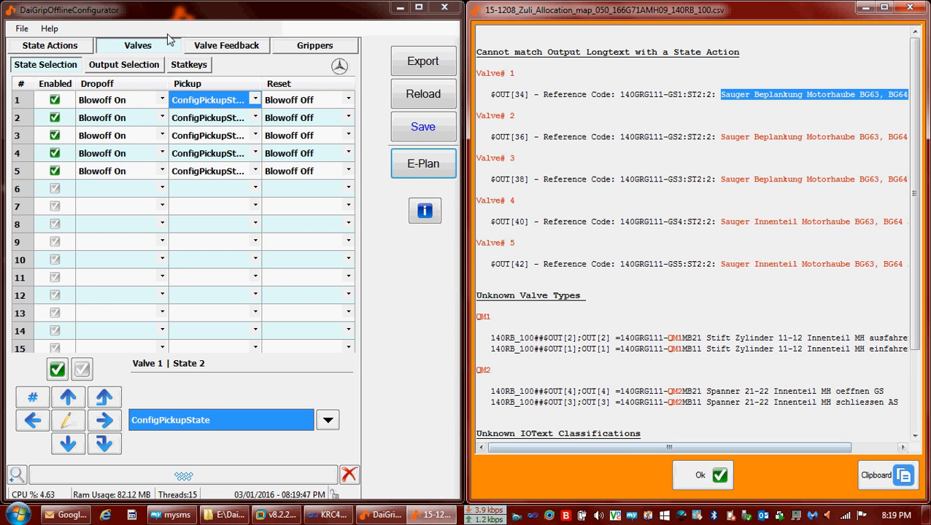
click(21, 29)
click(22, 29)
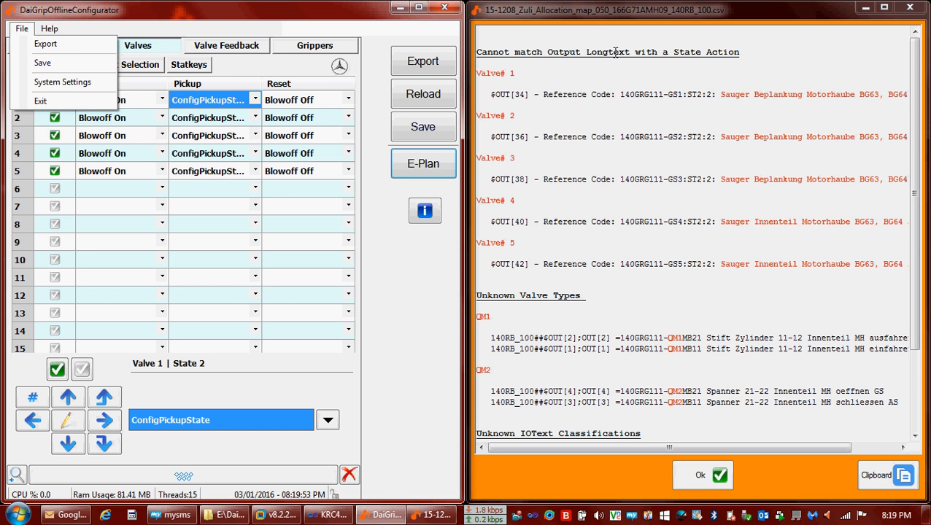
Open the output-longtext-to-state-action rules and widen the Long Text Regex column.
click(70, 82)
click(142, 33)
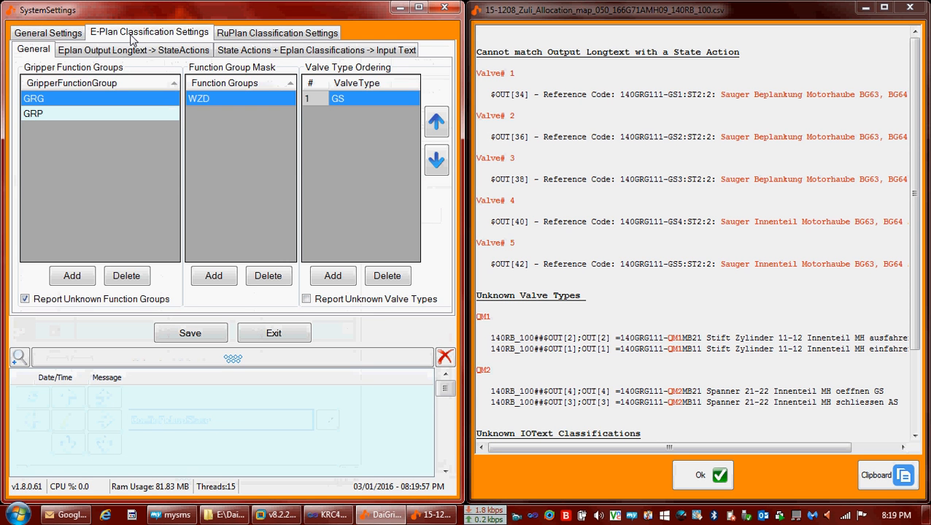
click(143, 54)
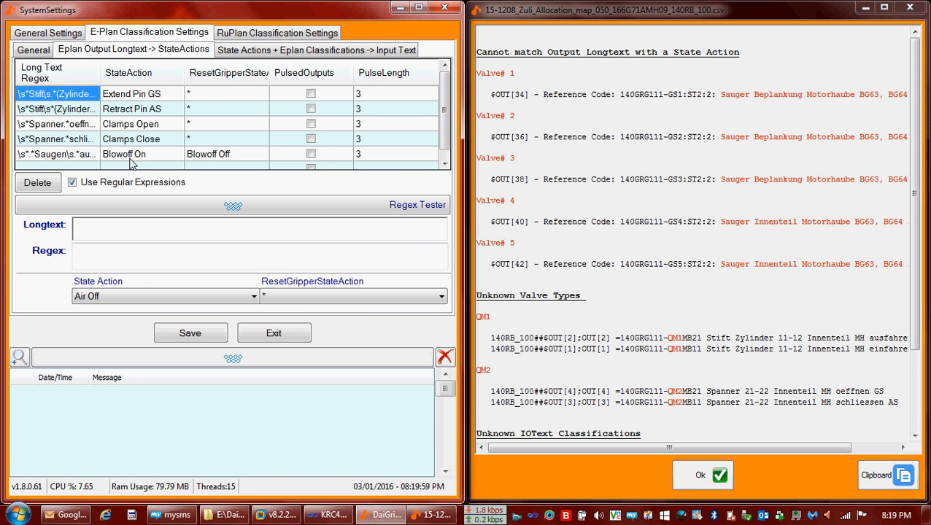
click(138, 359)
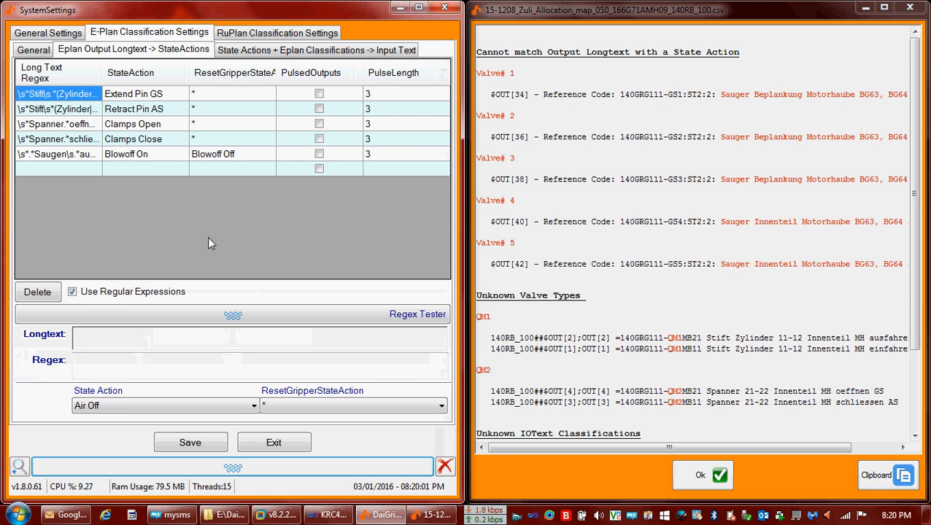
double_click(102, 68)
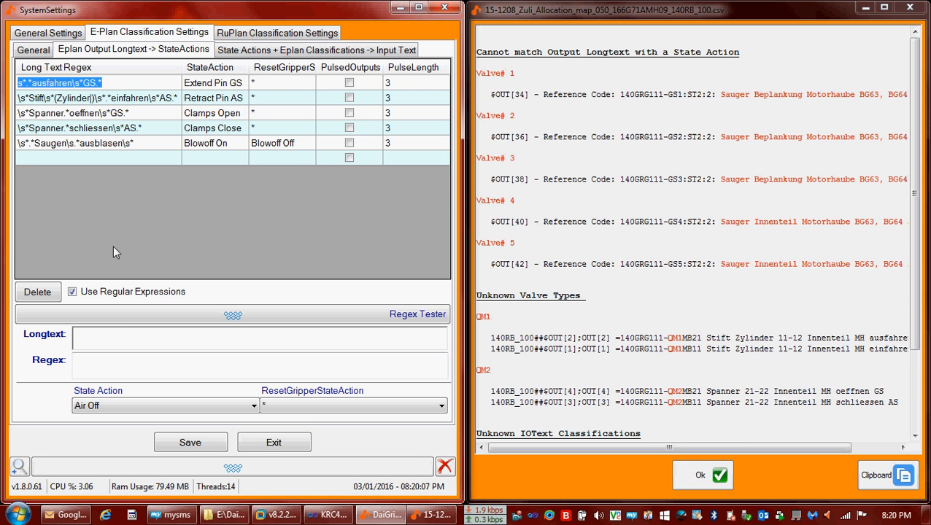
Paste 'Sauger Beplankung Motorhaube BG63, BG64 saugen ein' as the Regex Tester's sample longtext.
click(106, 346)
key(ctrl+v)
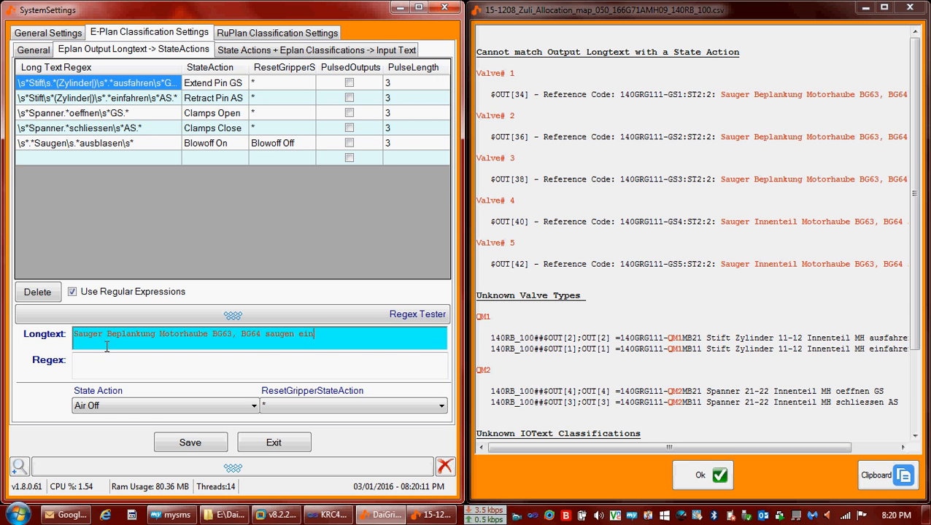
click(110, 361)
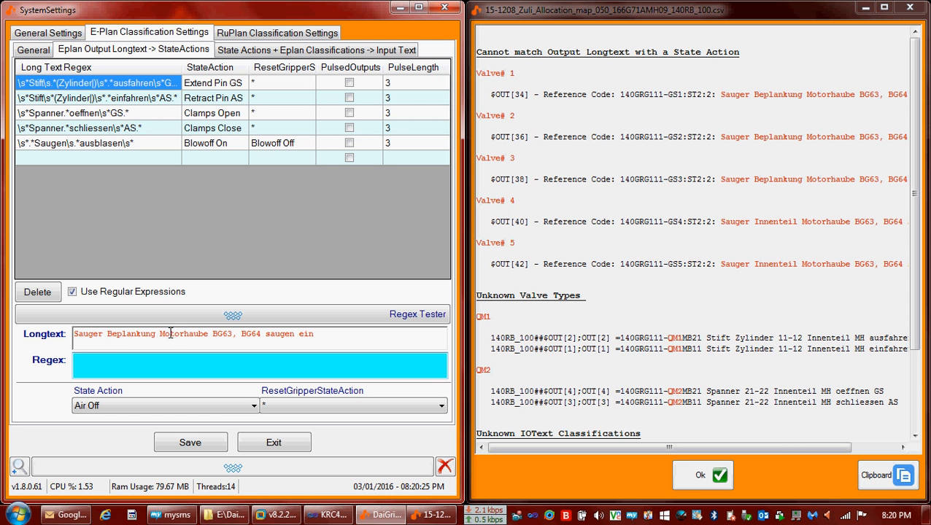
Enter the regex \s*.*saugen\s*ein\s*.* in the Regex Tester.
double_click(283, 334)
double_click(305, 333)
click(157, 359)
text(\s*)
text(.*s)
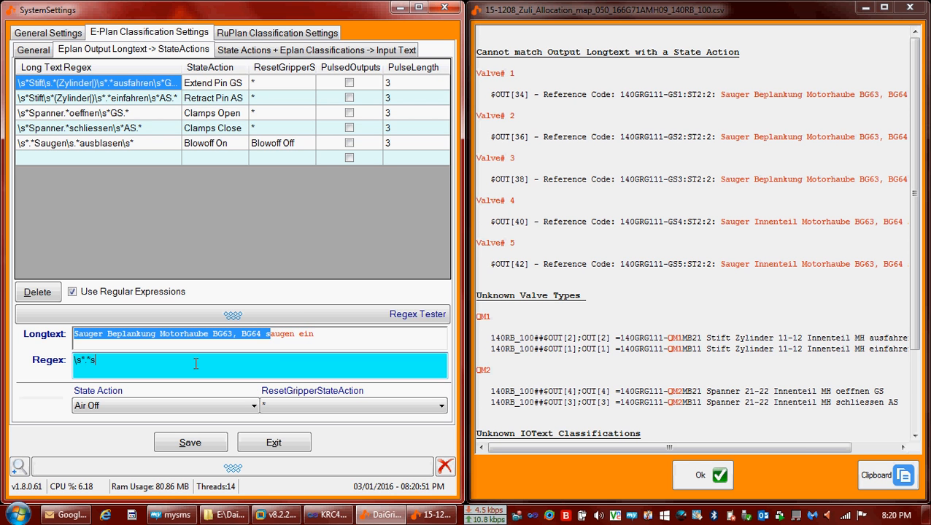
text(augen)
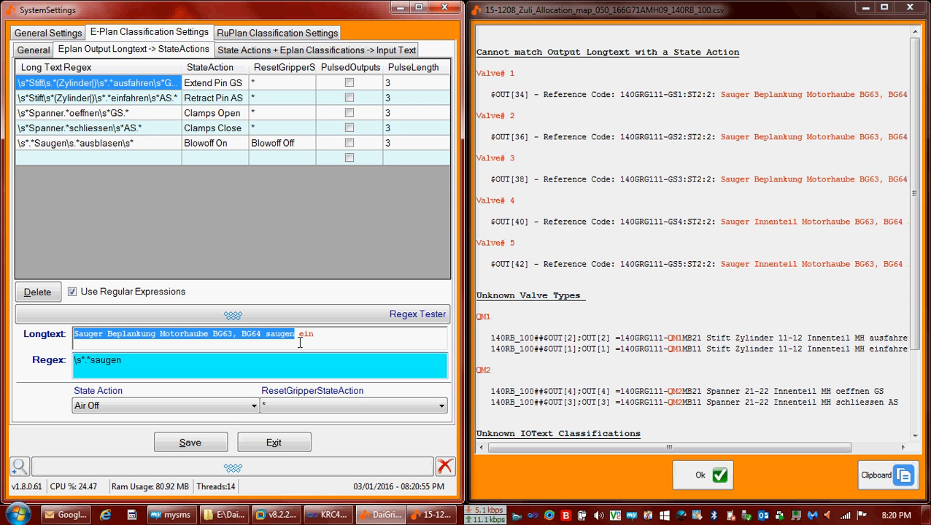
text(\s*)
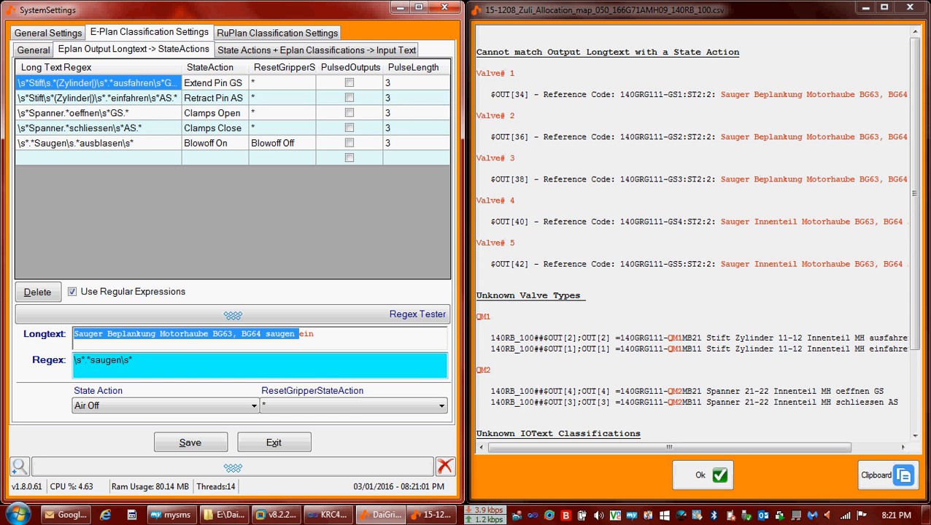
text(ein)
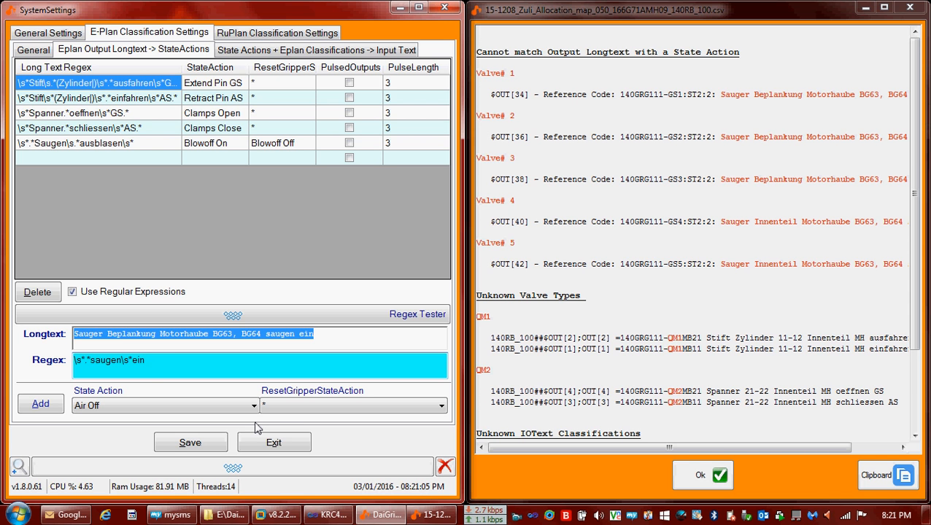
text(\s*)
text(.(*)
key(BackSpace)
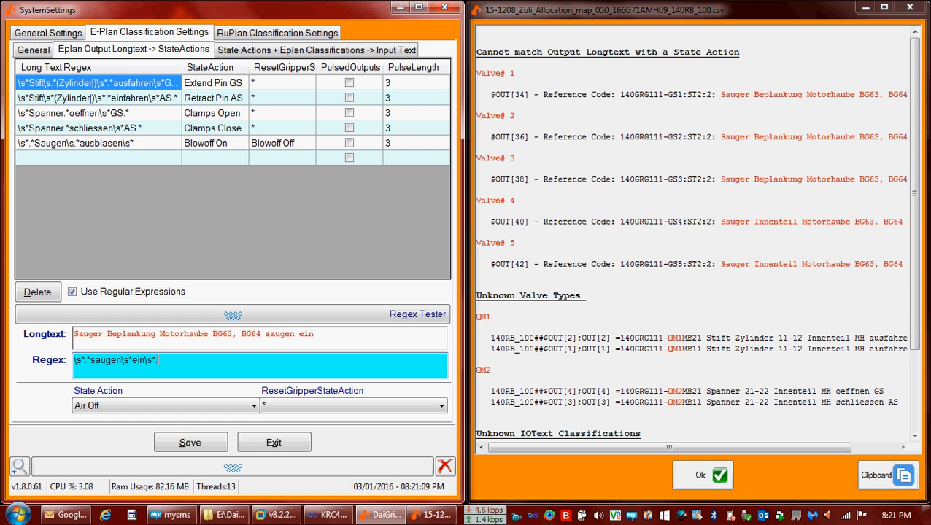
text(*)
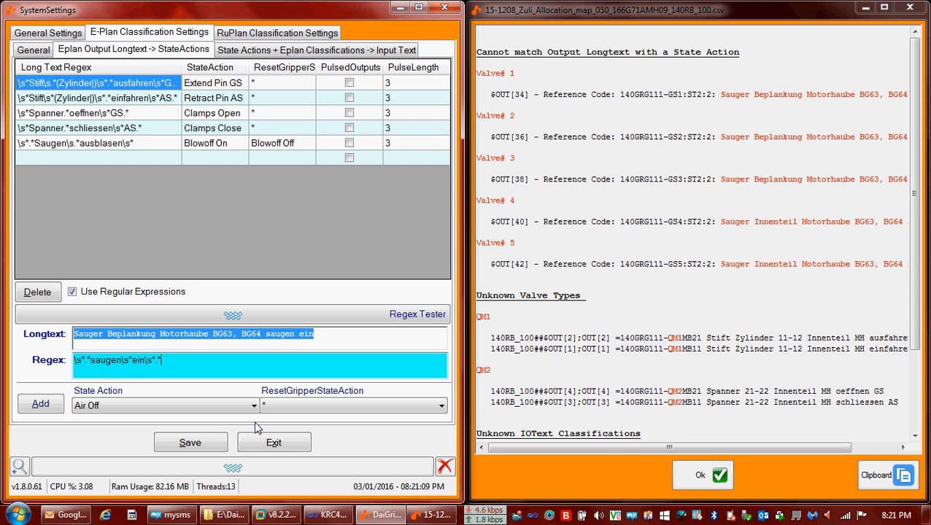
Set State Action to Vacuum On with reset Blowoff Off, add the rule, and save.
click(107, 405)
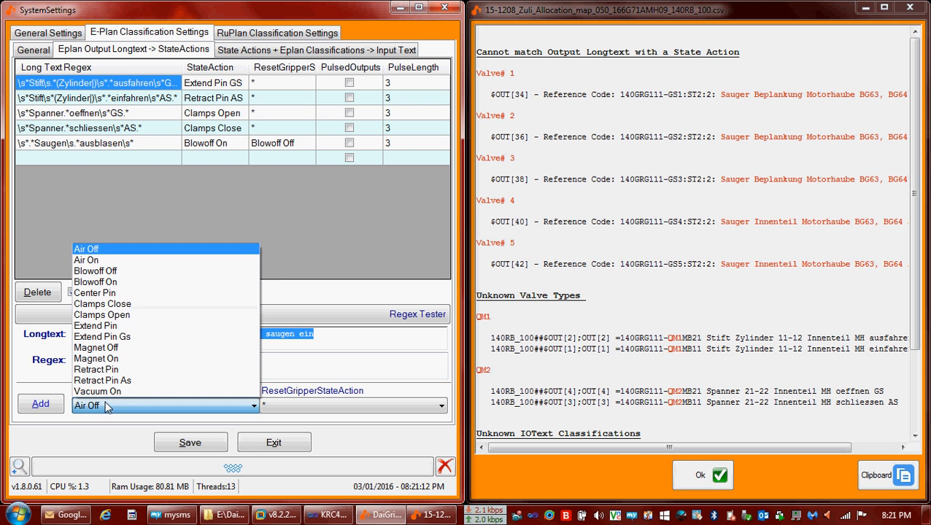
click(156, 392)
click(326, 407)
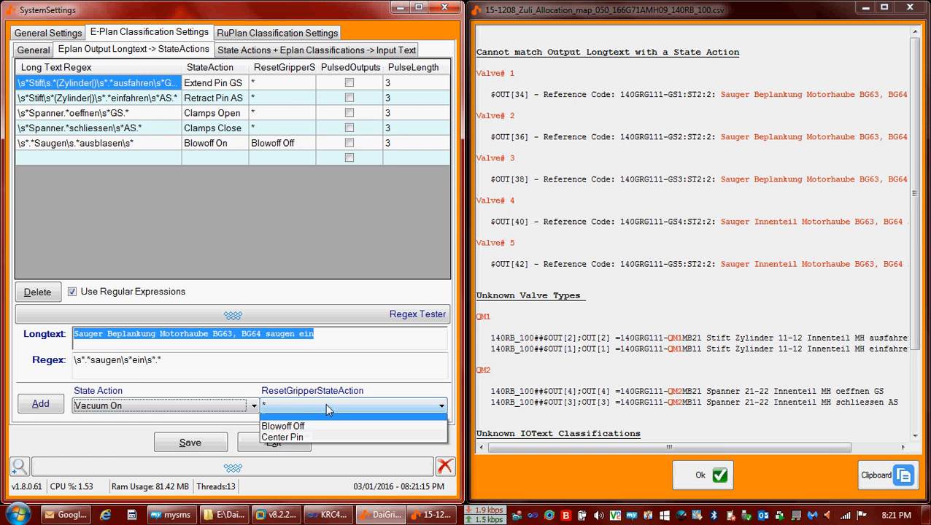
click(319, 437)
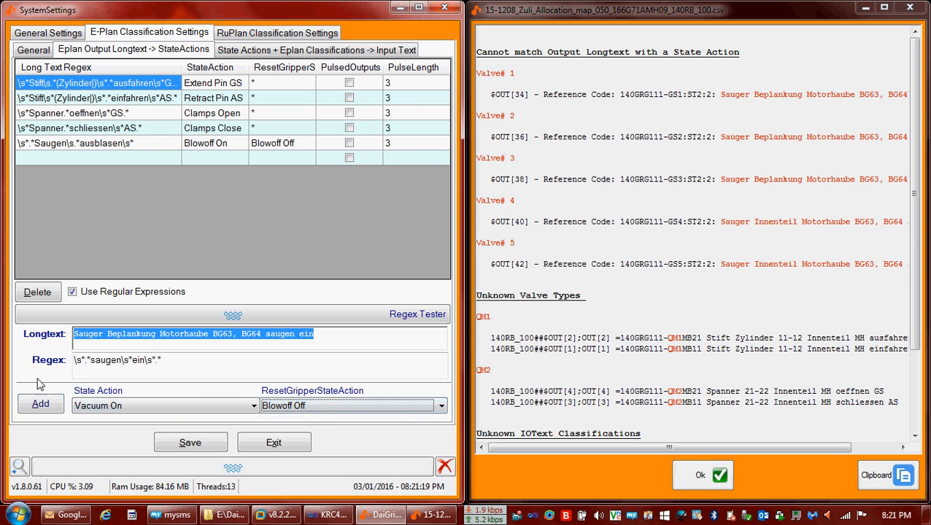
click(41, 412)
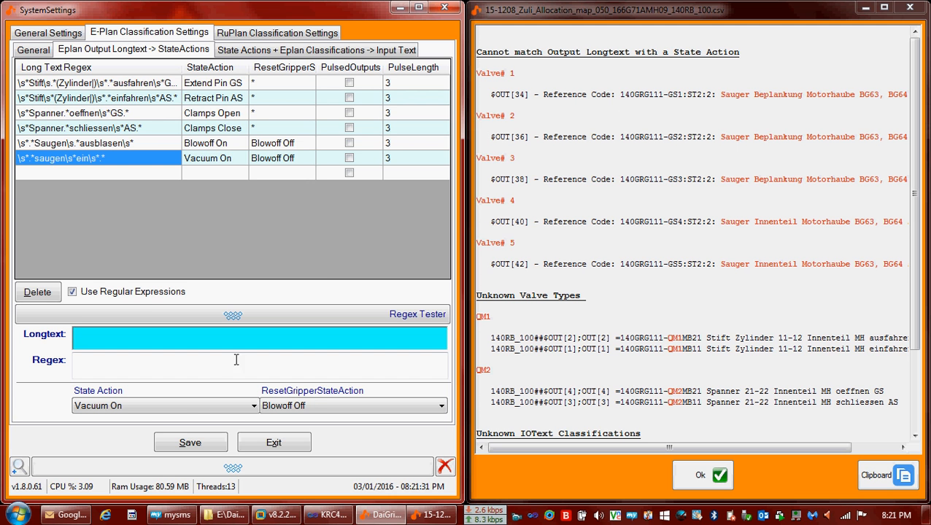
click(190, 444)
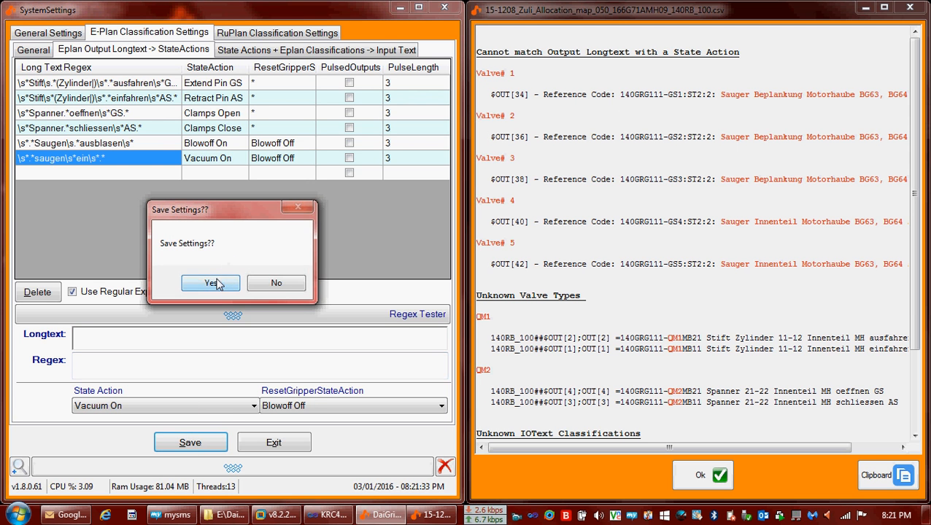
Confirm the save, re-import the E-Plan so valves 1–5 get Vacuum On, and open the unknown-entries report.
click(210, 282)
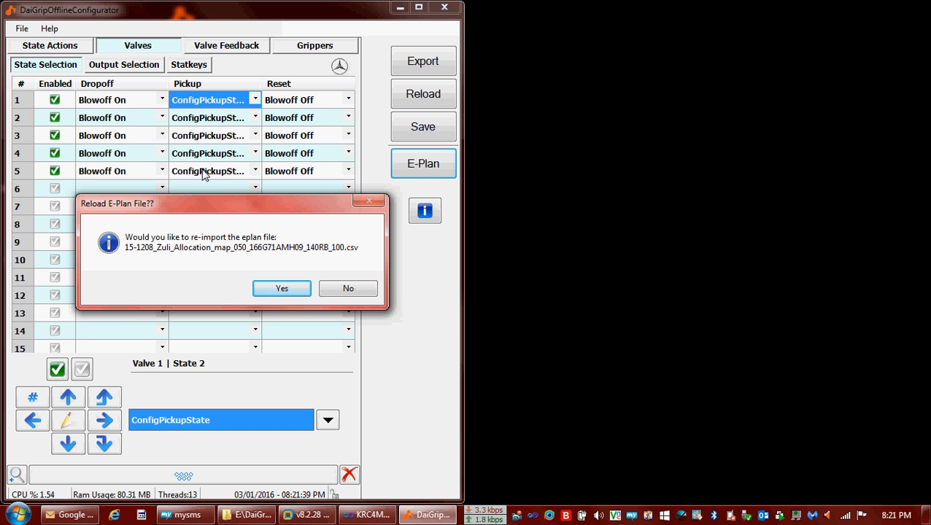
click(267, 292)
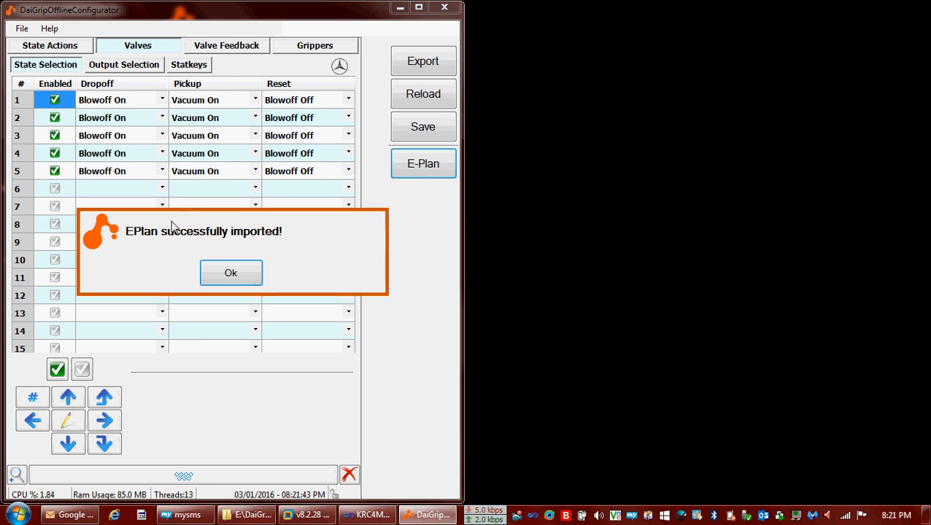
click(235, 275)
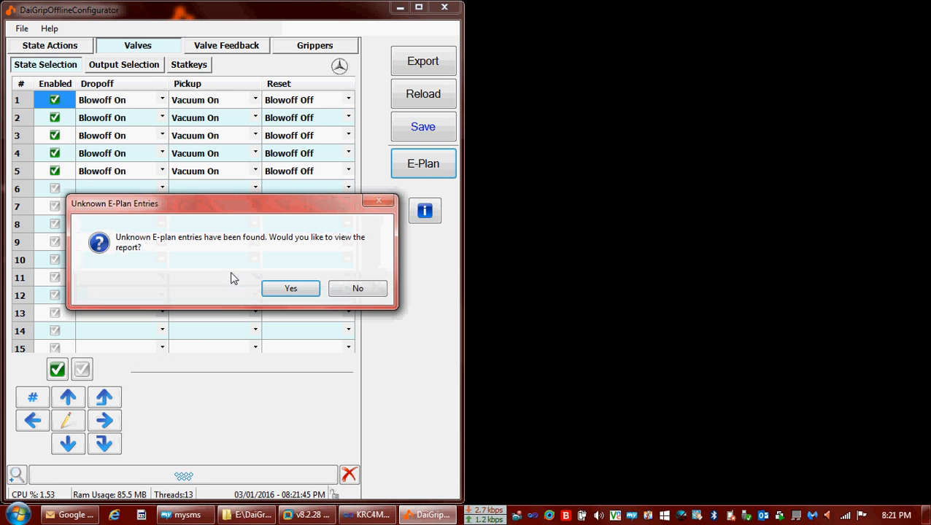
click(278, 294)
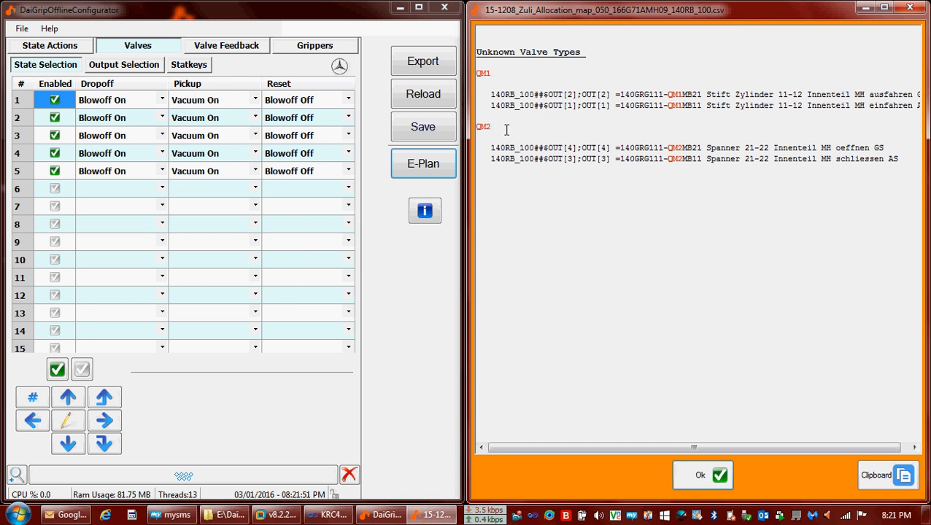
drag(634, 95, 652, 96)
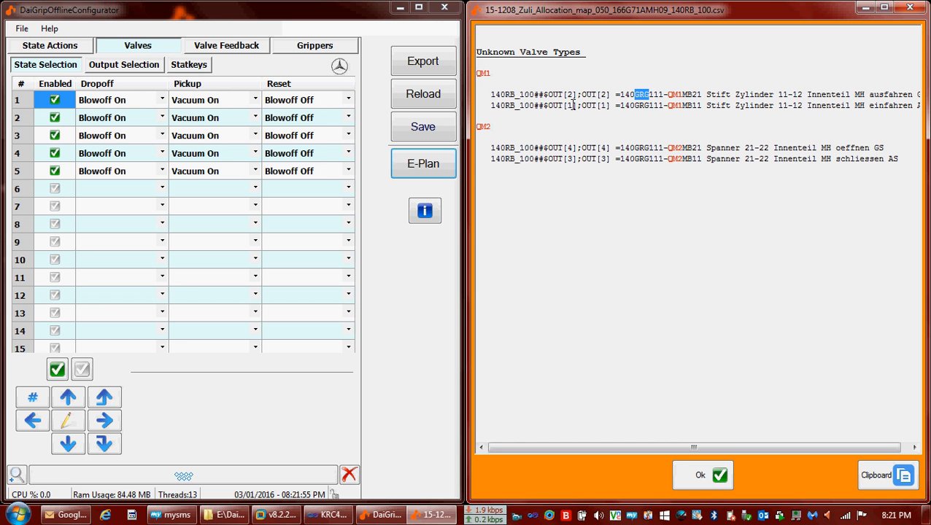
Add valve type QM, move it above GS in Valve Type Ordering, and save the settings.
click(21, 28)
click(43, 82)
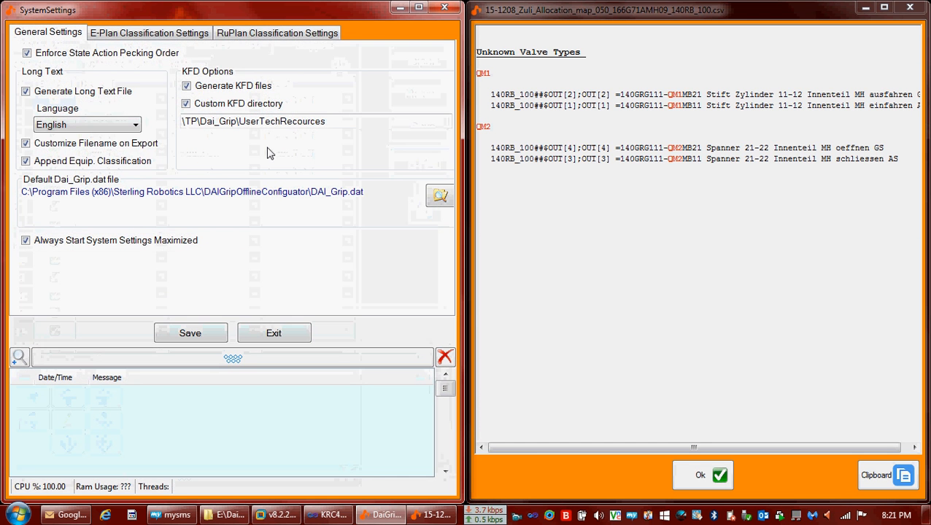
click(103, 34)
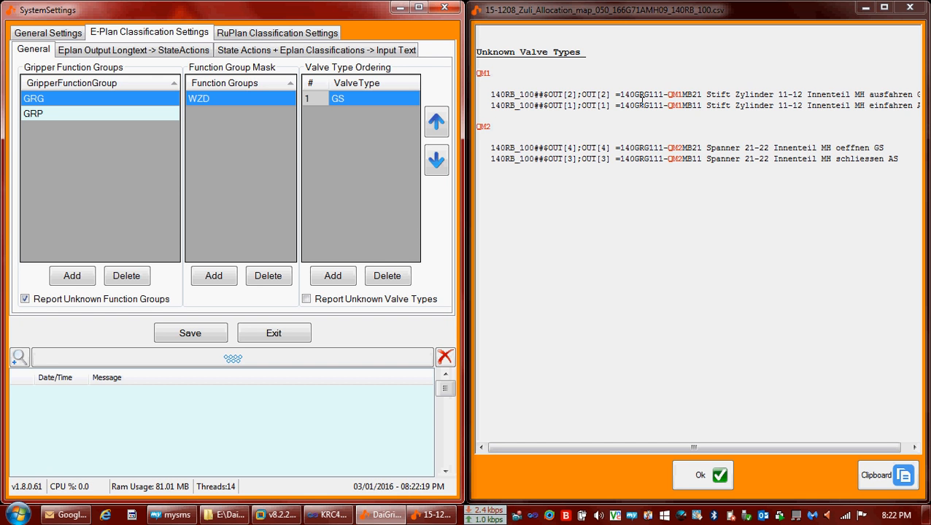
click(328, 284)
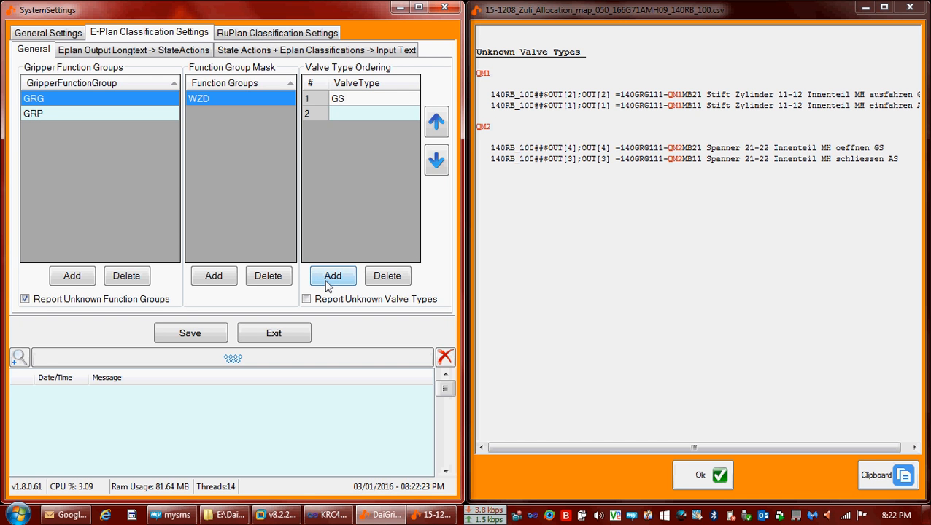
text(QM)
key(Return)
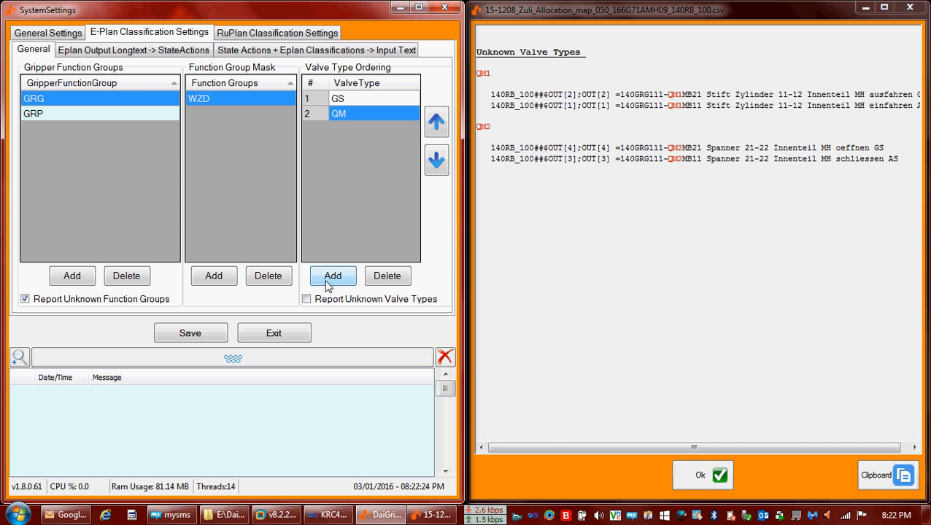
click(436, 124)
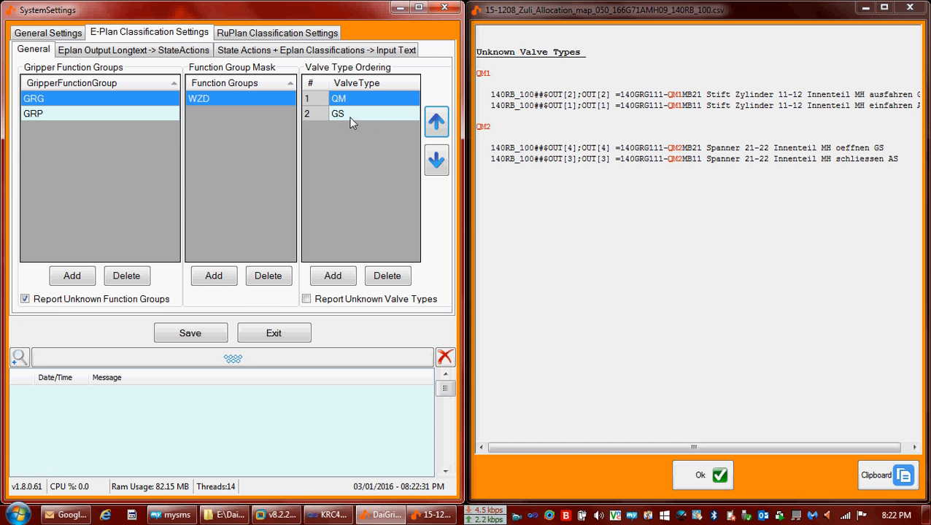
click(197, 335)
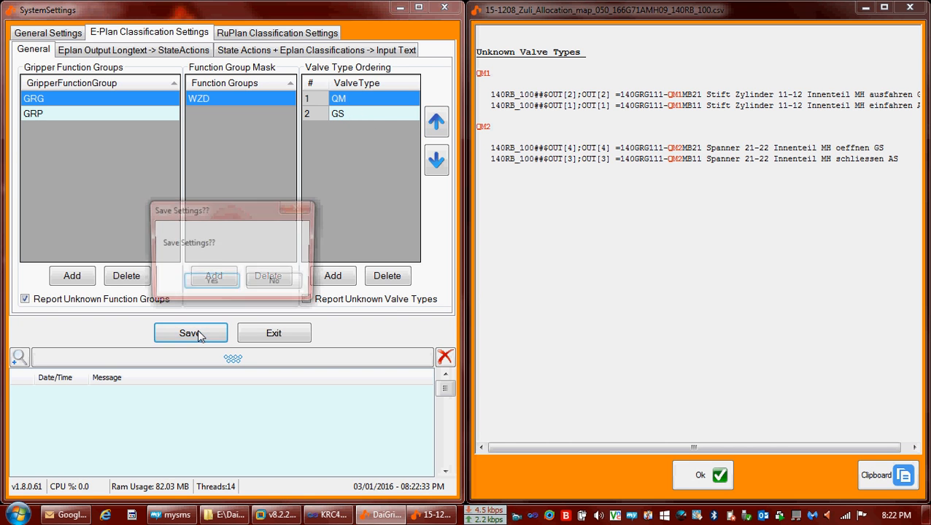
click(210, 284)
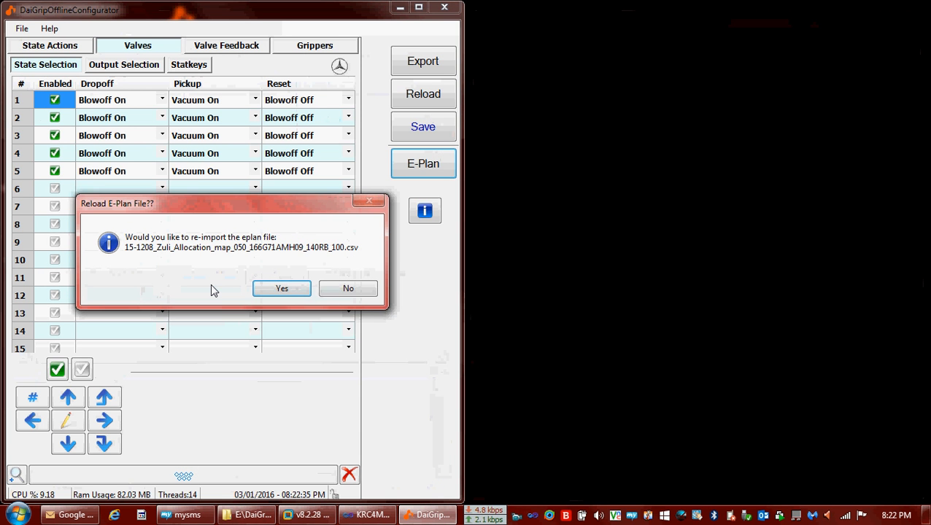
Reload the E-Plan, open the unknown-entries report, and check valve 1's expected feedback inputs.
click(289, 293)
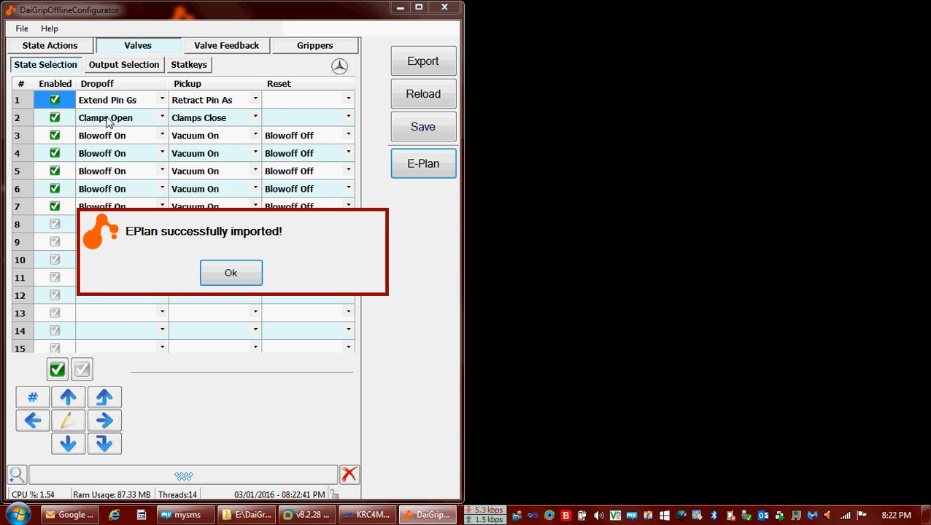
click(231, 274)
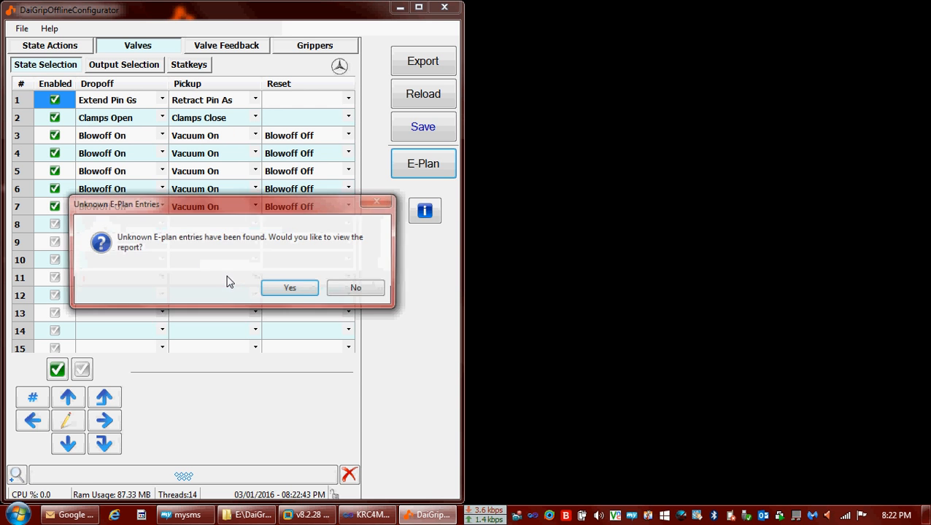
click(290, 289)
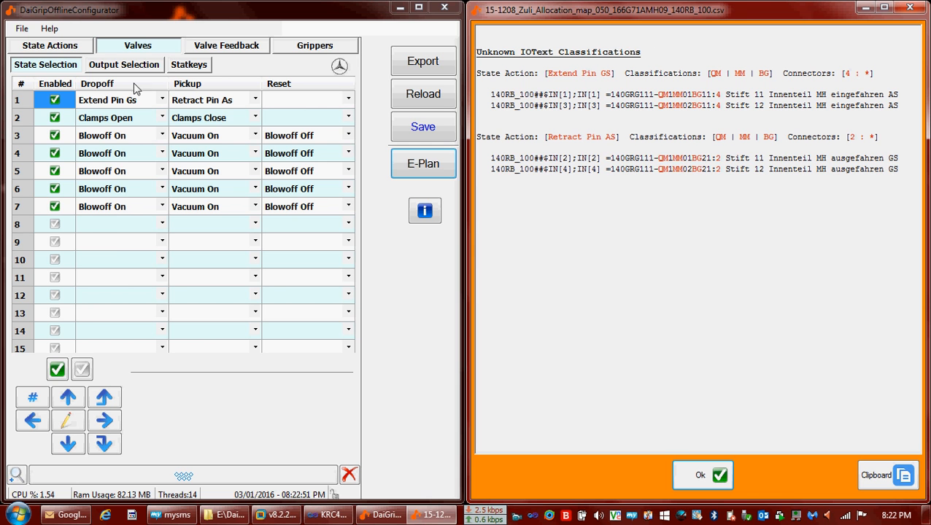
click(227, 48)
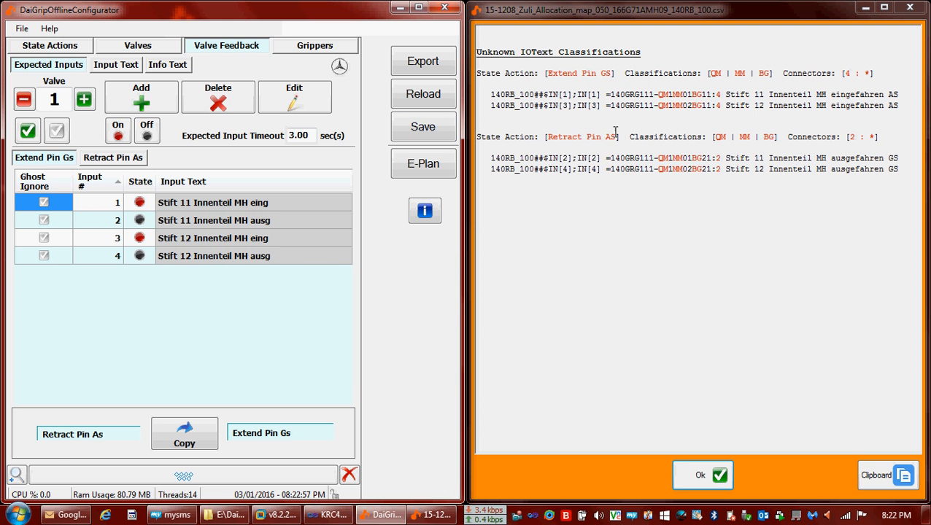
Check the valve input texts, then return to the PickupPart state actions and open the File menu.
click(132, 65)
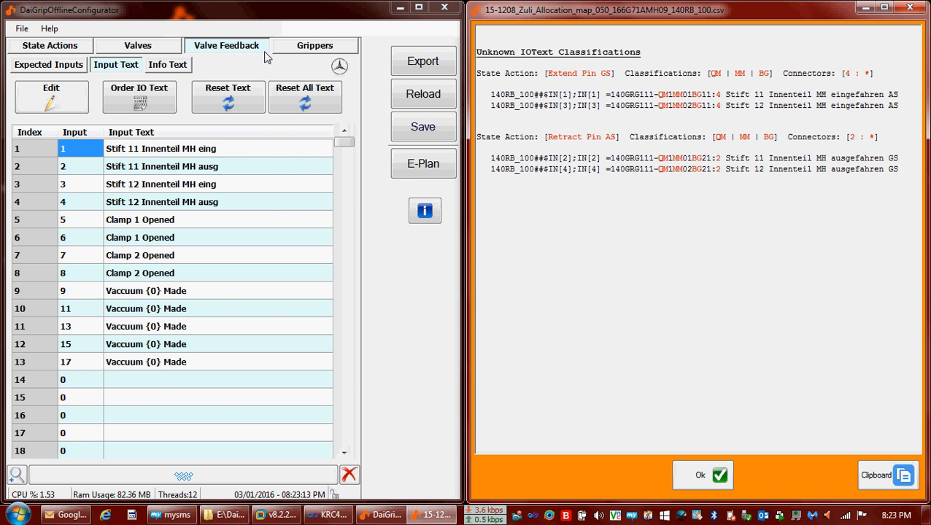
click(69, 49)
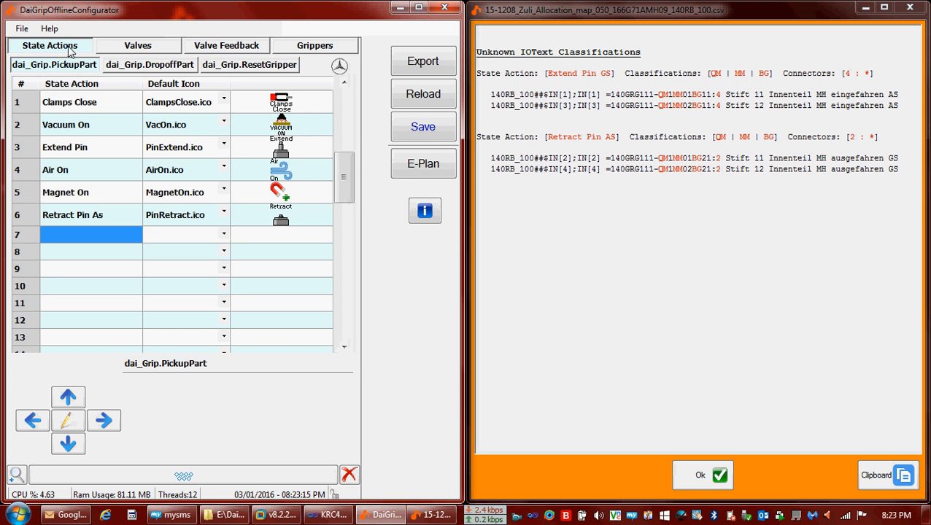
mouse_move(191, 515)
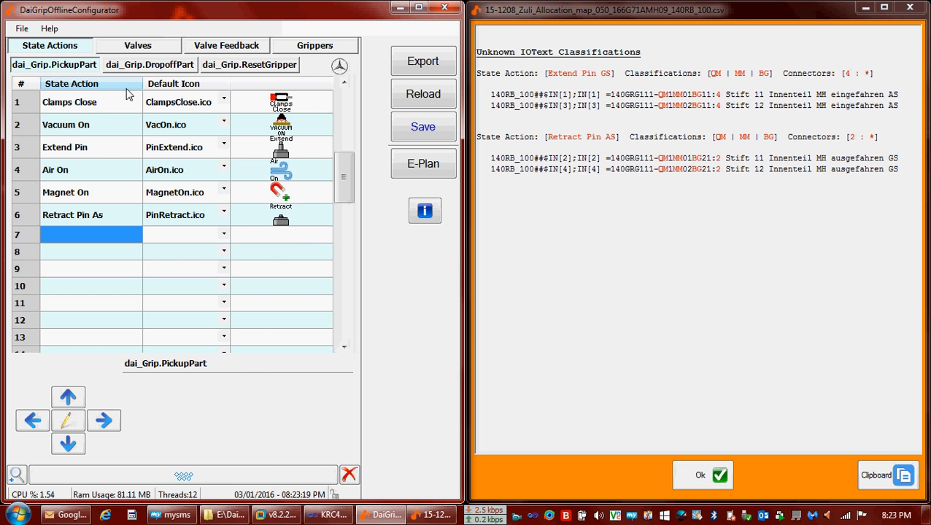
click(22, 29)
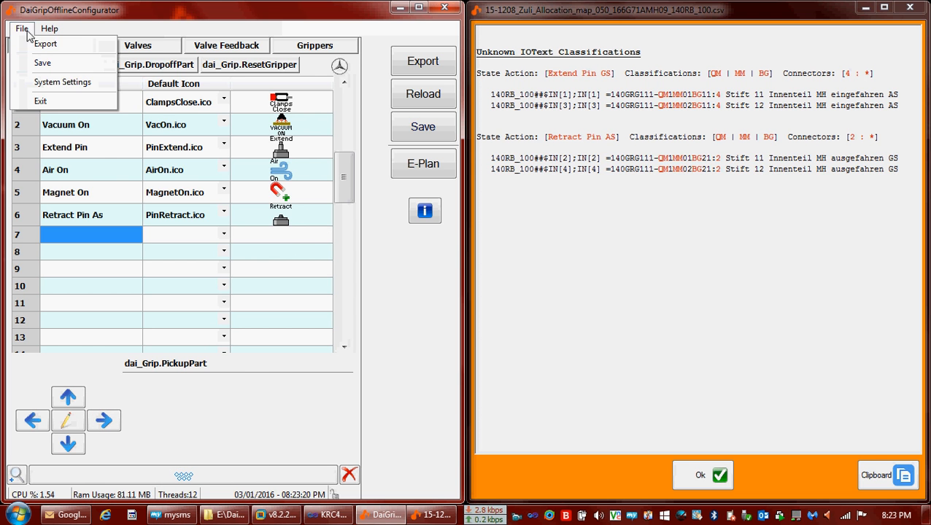
Open the 'State Actions + Eplan Classifications -> Input Text' rules and highlight Extend Pin GS and QM in the report.
click(51, 83)
click(162, 34)
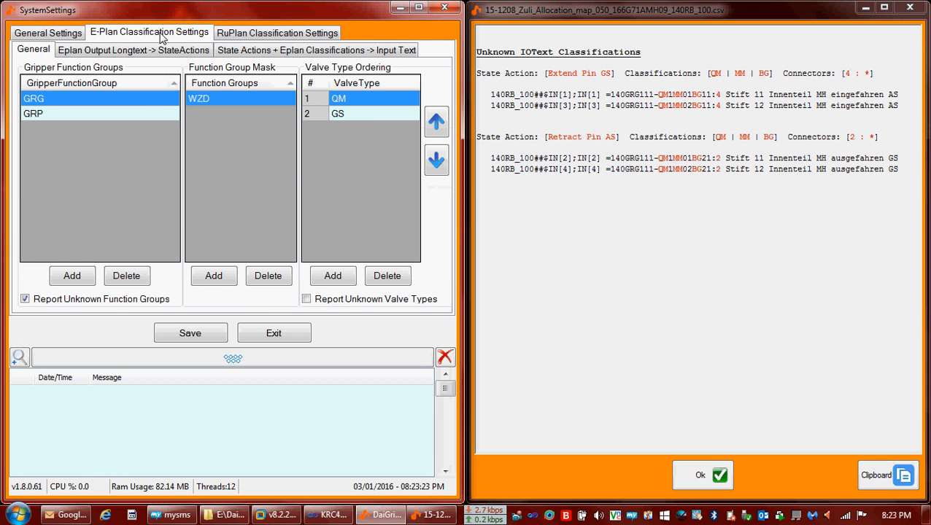
click(267, 54)
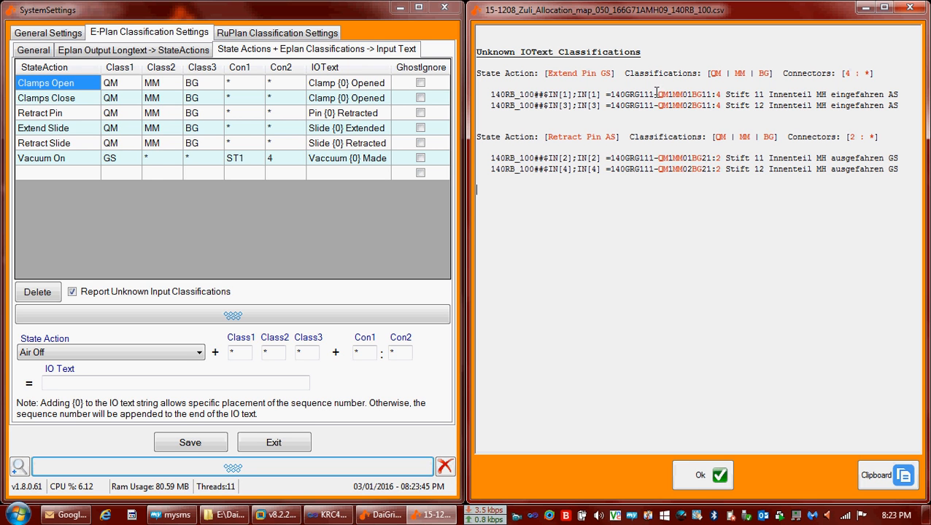
drag(611, 73, 547, 73)
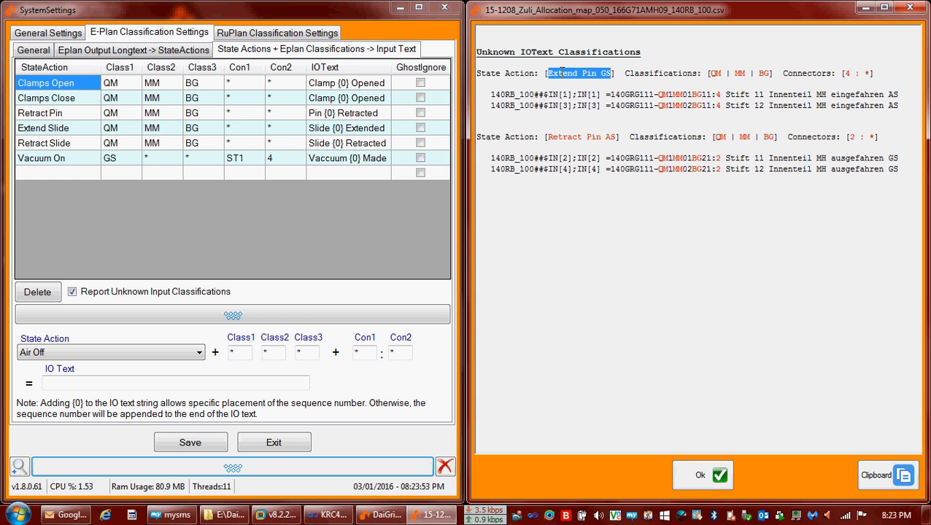
drag(659, 94, 671, 95)
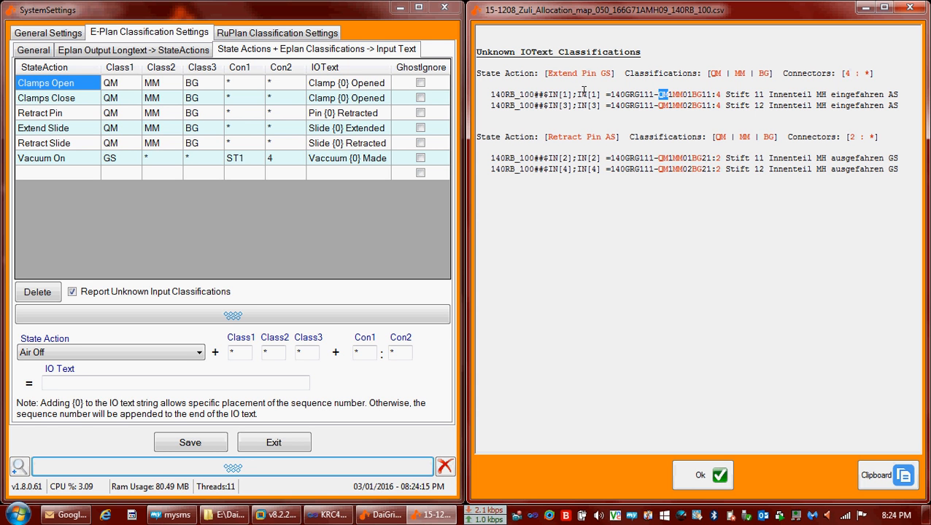
Enter an Extend Pin Gs rule with Class1–3 QM, MM, BG and IO text 'Pin {0} Extended', then save.
click(61, 351)
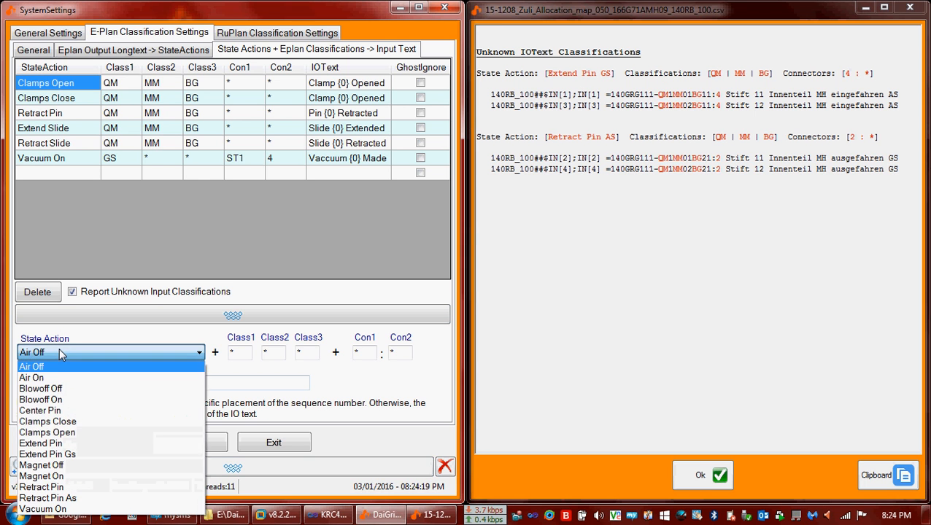
click(66, 454)
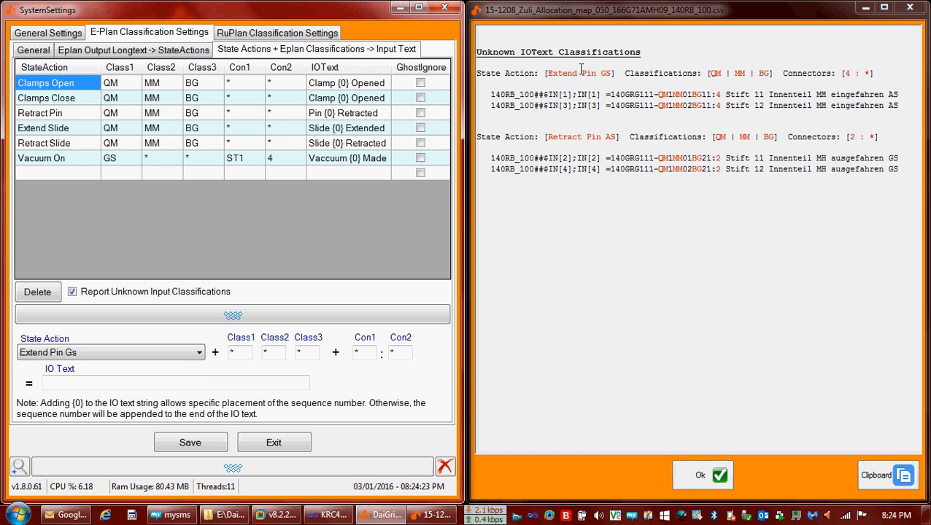
double_click(231, 353)
text(qm)
key(Tab)
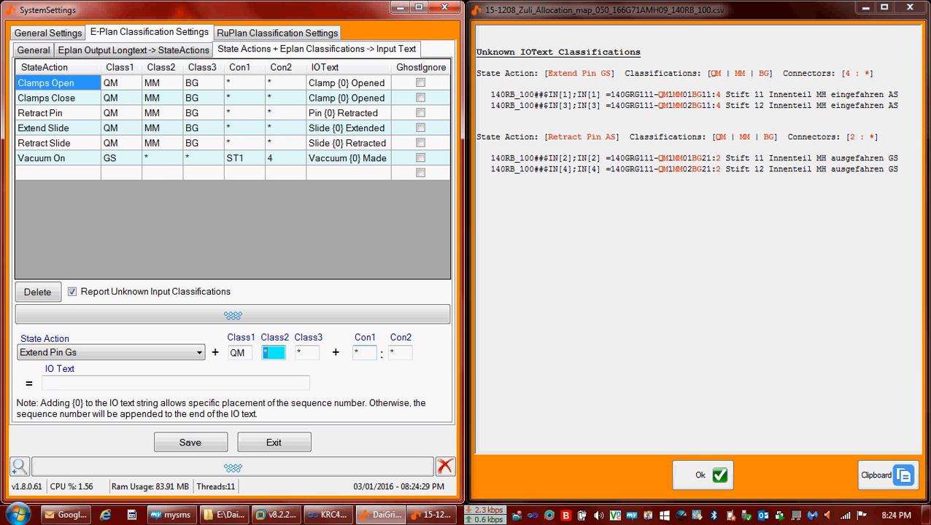
text(mm)
key(Tab)
text(bg)
key(Tab)
key(Tab)
key(Tab)
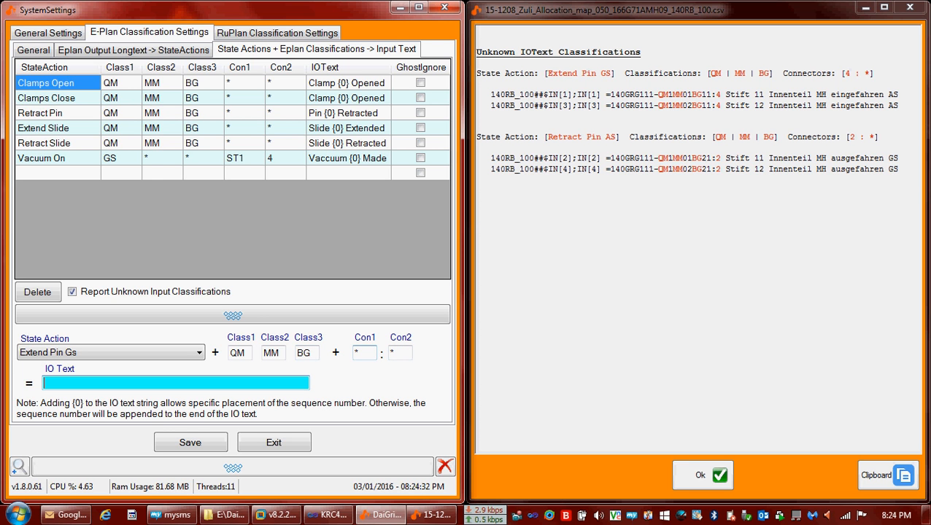
text(Pin {0} Extended)
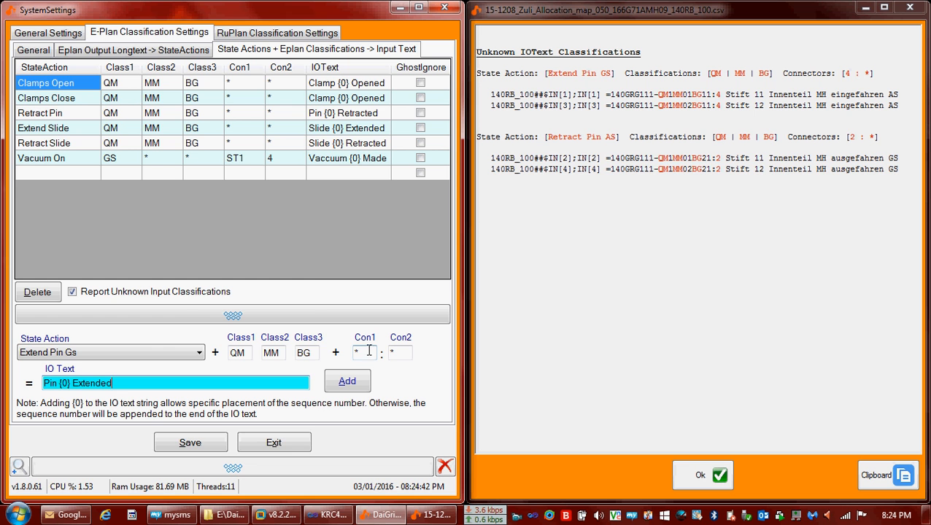
click(200, 441)
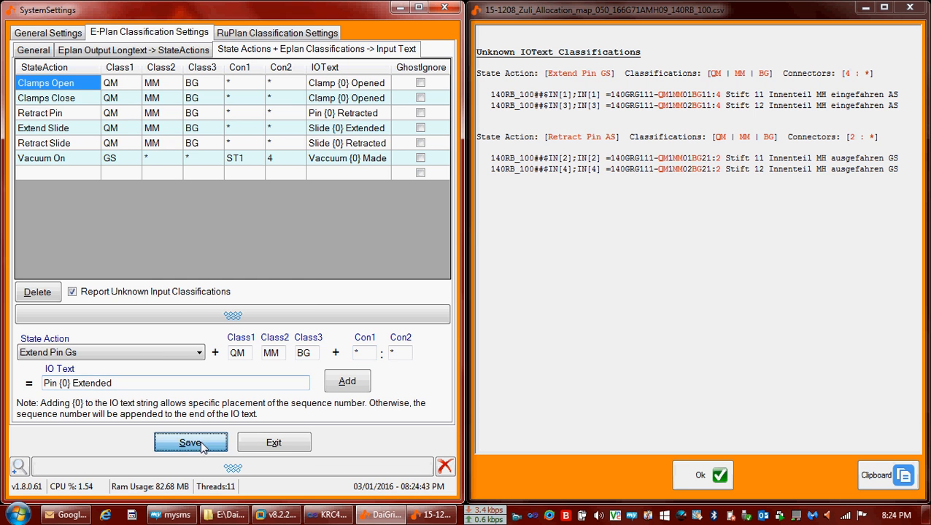
Confirm saving, re-import the E-Plan file and view the unknown entries report.
click(211, 288)
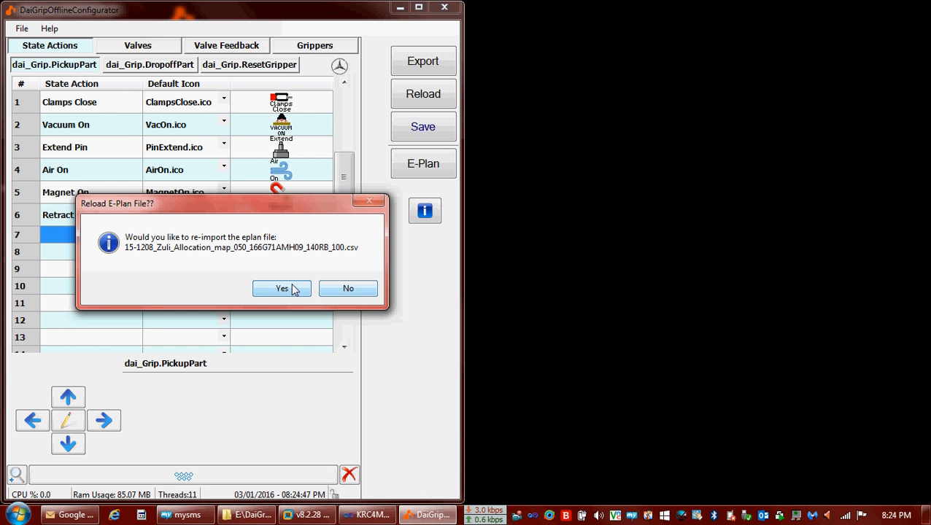
click(286, 289)
click(235, 273)
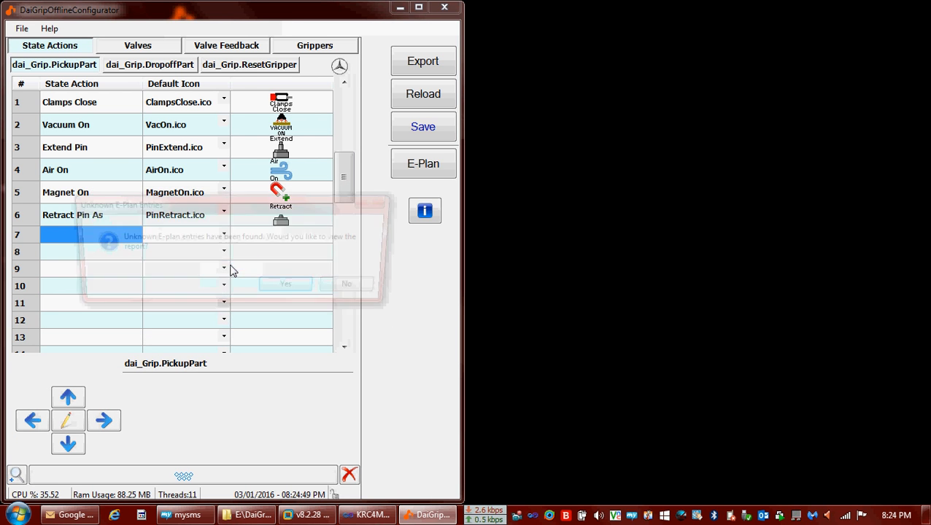
click(278, 286)
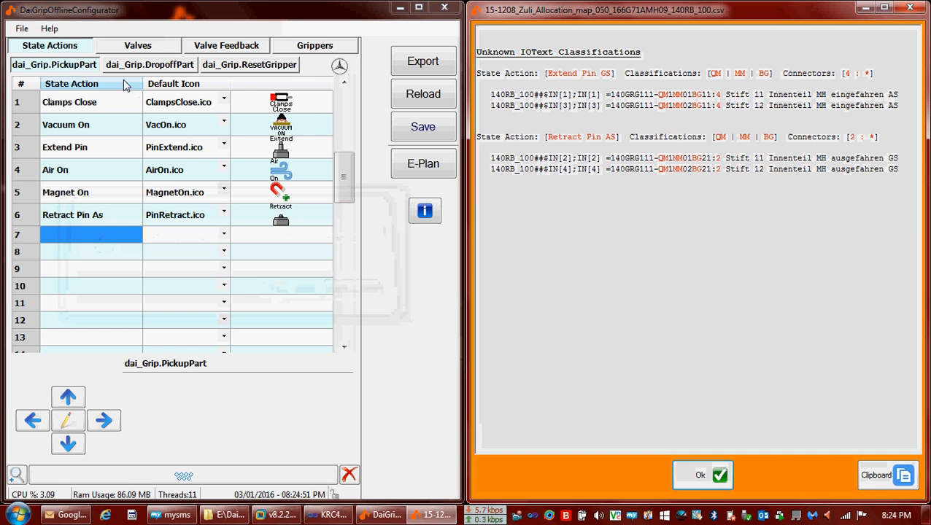
Reopen System Settings at the E-Plan Classification Settings.
click(16, 29)
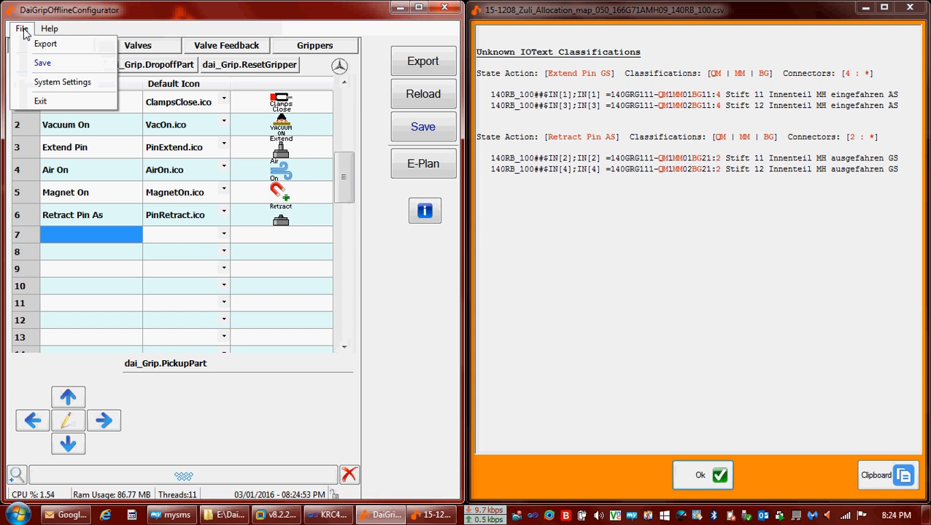
click(41, 82)
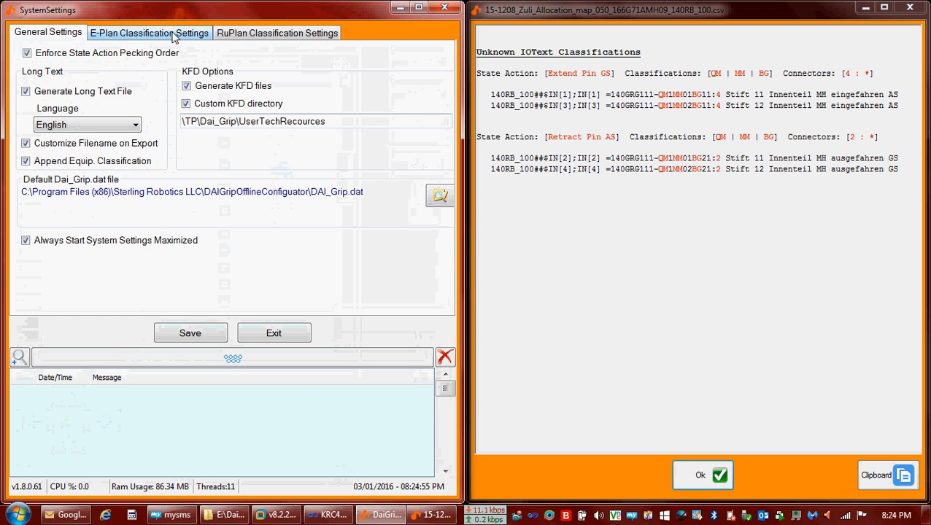
click(172, 34)
On the Input Text rules with the log collapsed, choose Extend Pin Gs as the state action.
click(305, 58)
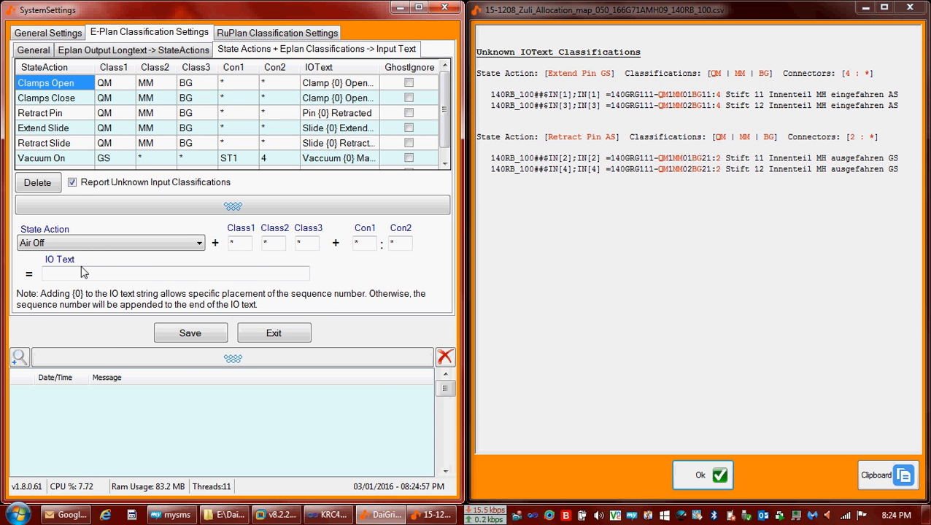
click(243, 361)
click(68, 351)
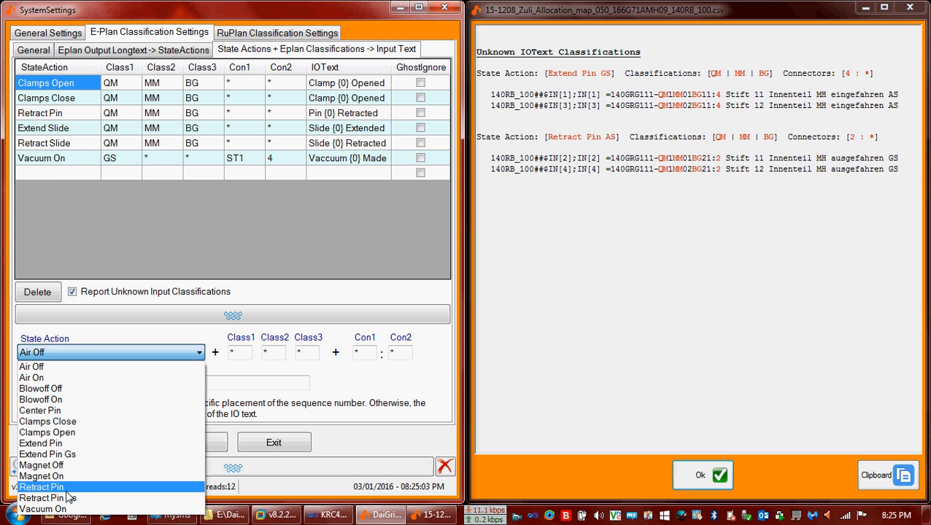
click(64, 454)
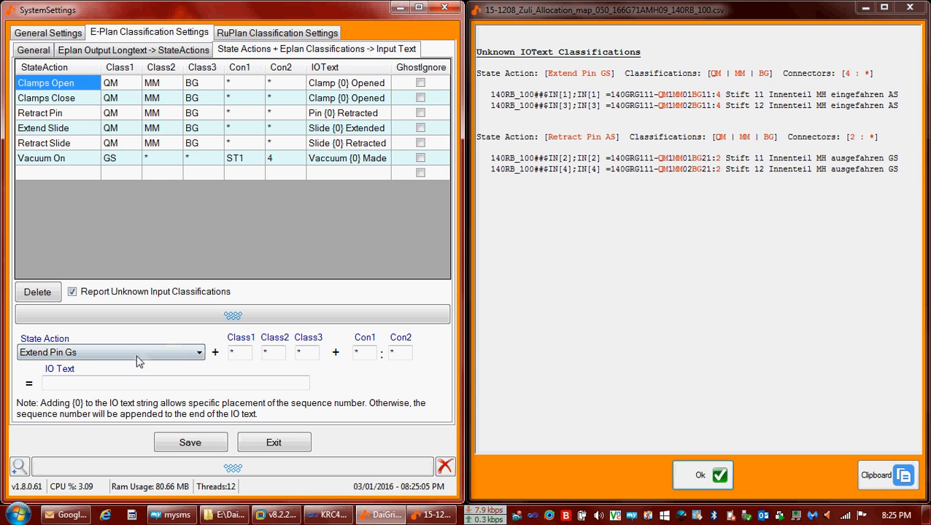
Add the rule with classes QM, MM, BG and IO text 'Pin {0} Extended' to the table.
double_click(240, 353)
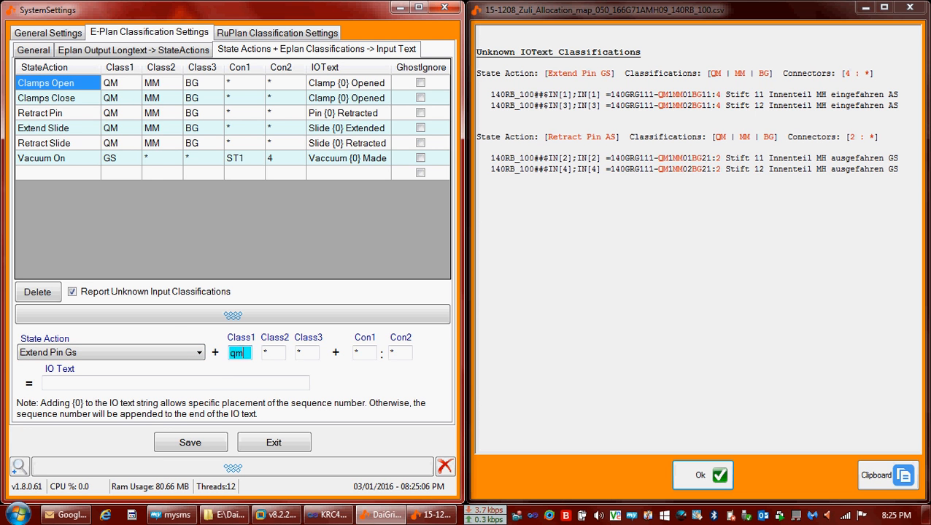
key(Tab)
text(mm)
key(Tab)
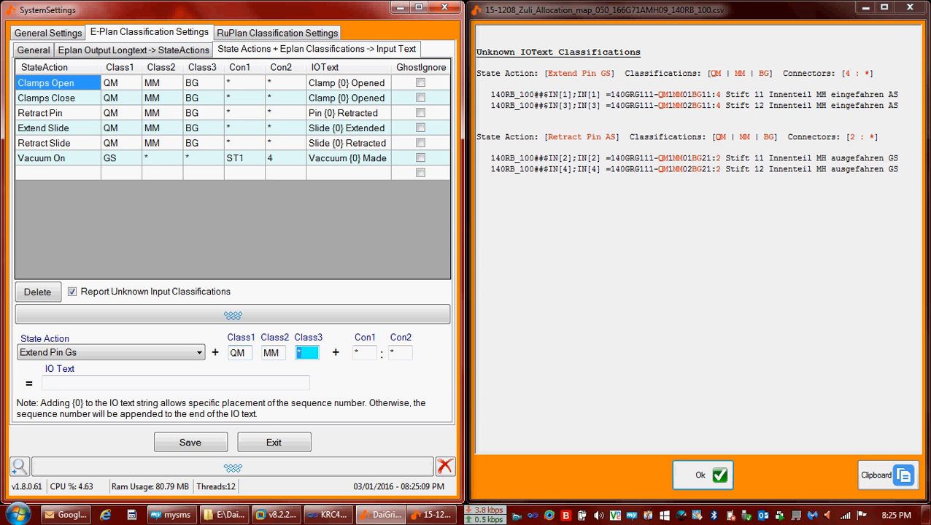
text(bg)
key(Tab)
key(Tab)
key(Tab)
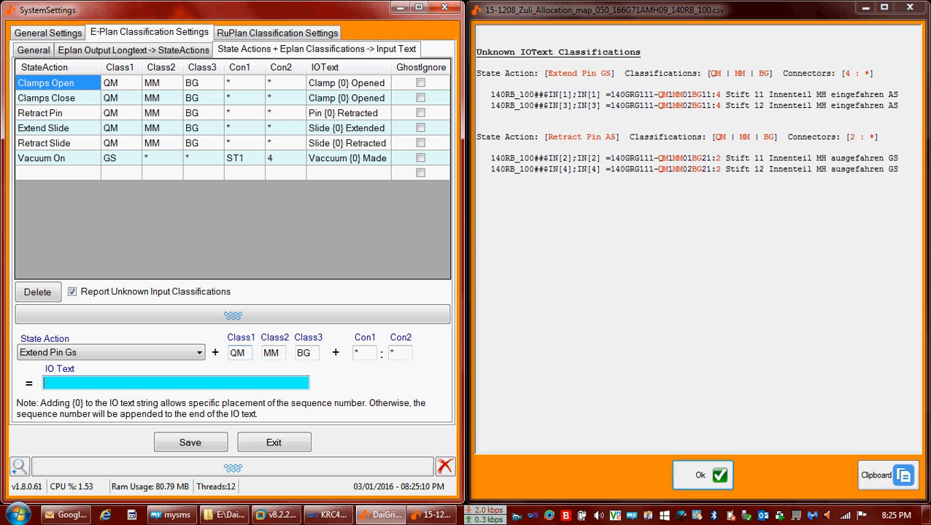
text(Pin {0)
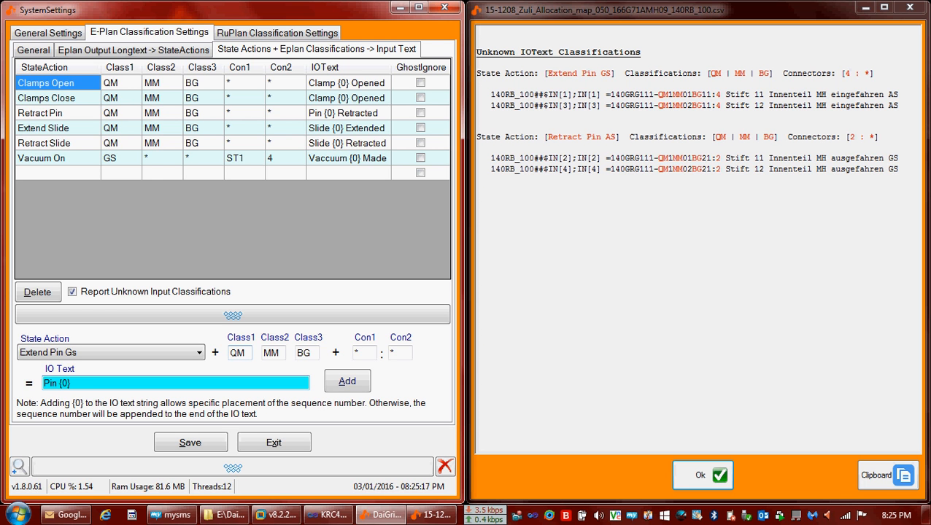
text(xtended)
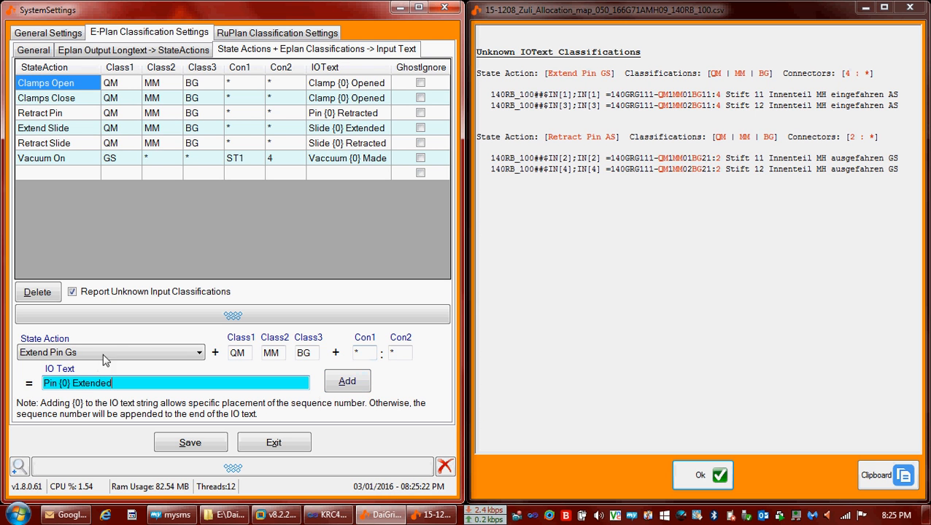
click(349, 384)
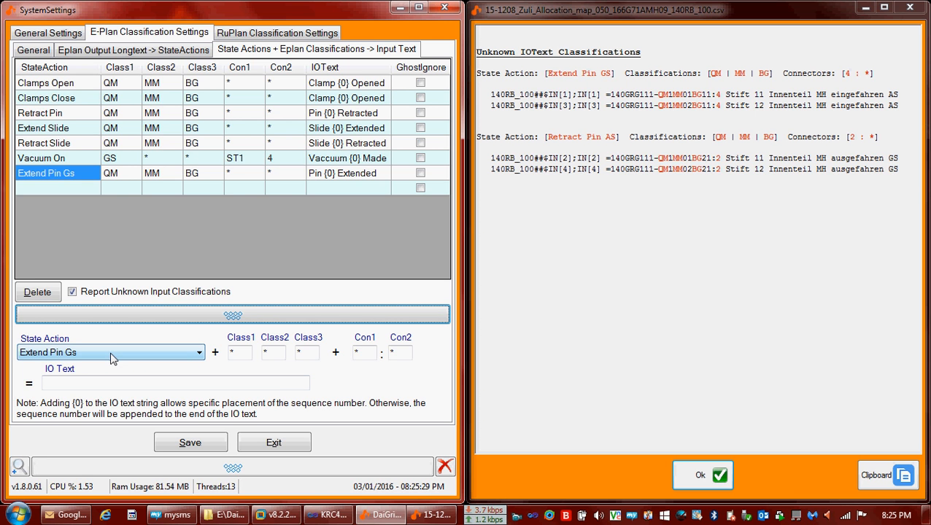
Look at the Vacuum On entry, then choose Retract Pin As as the new rule's state action.
click(340, 159)
click(327, 158)
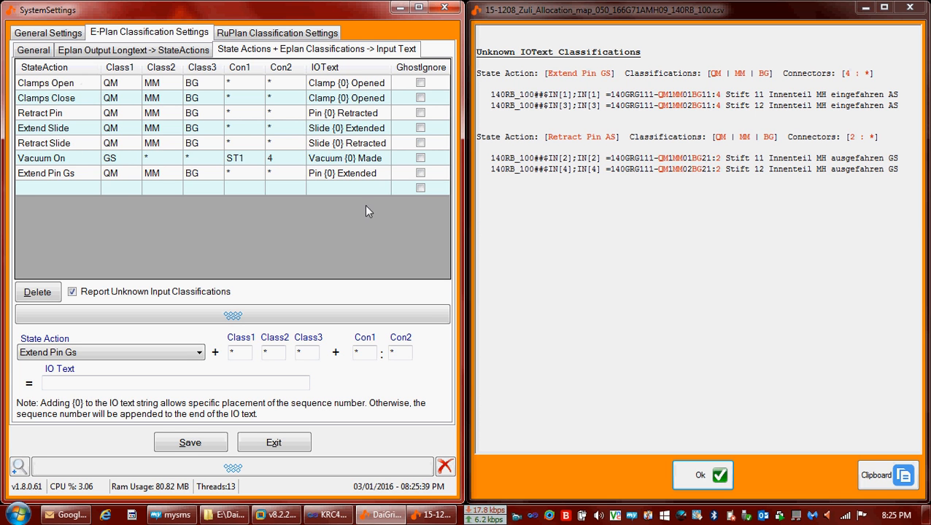
click(84, 358)
click(65, 501)
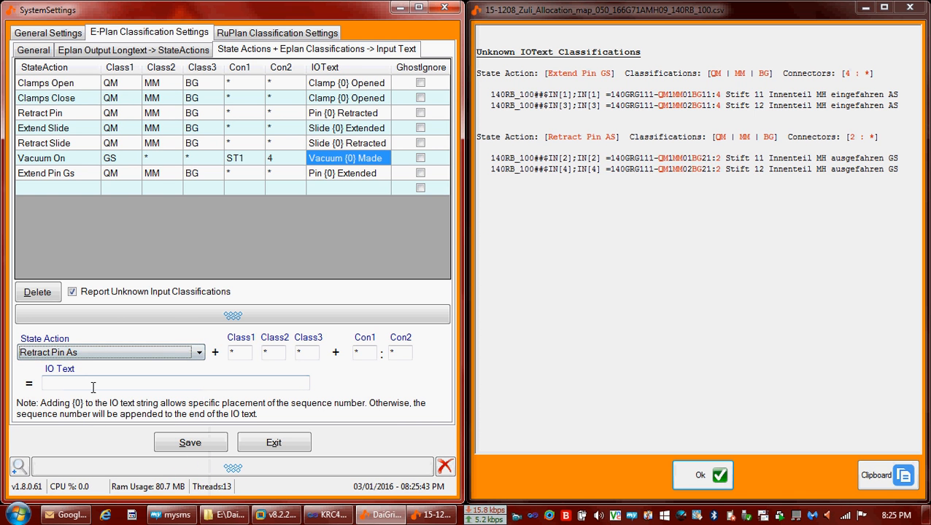
click(58, 353)
click(59, 353)
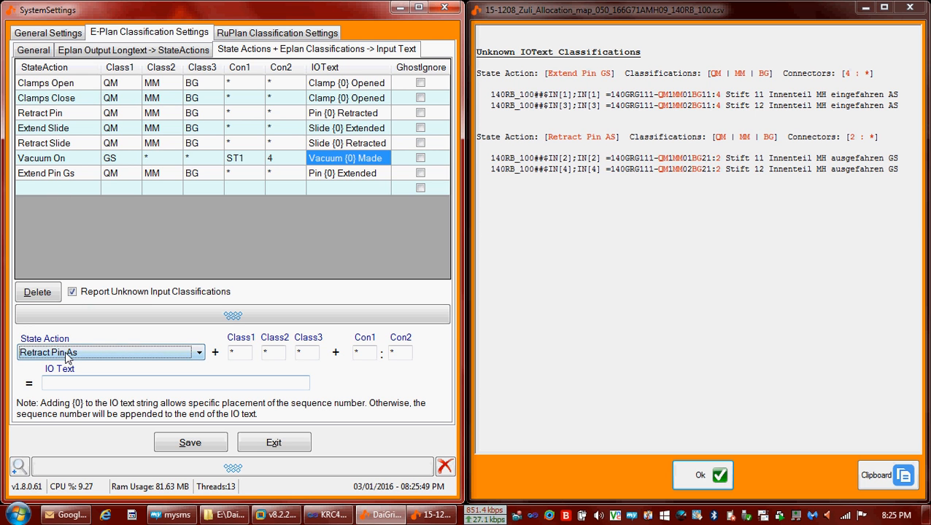
Add the rule with classes QM, MM, BG and IO text 'Pin {0} Retracted', then click Save.
click(239, 353)
text(QM)
key(Tab)
text(MM)
key(Tab)
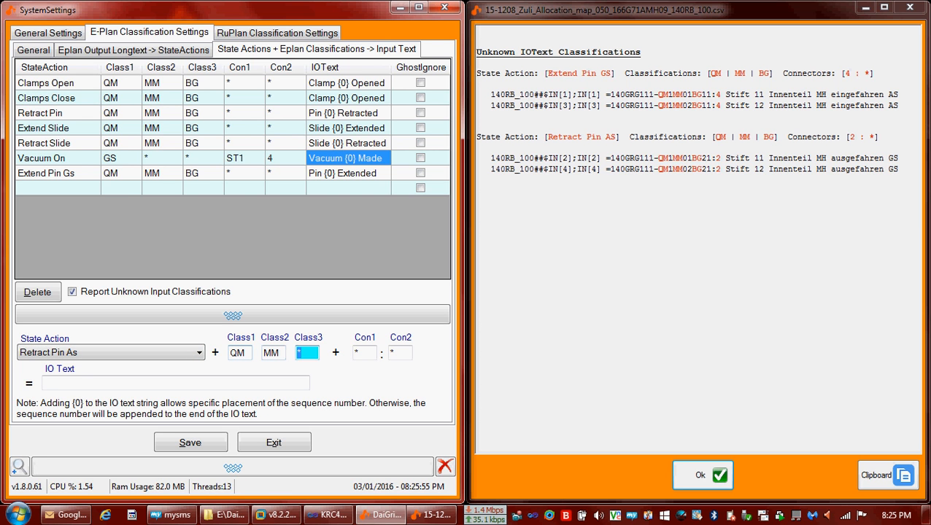
text(BG)
key(Tab)
key(Tab)
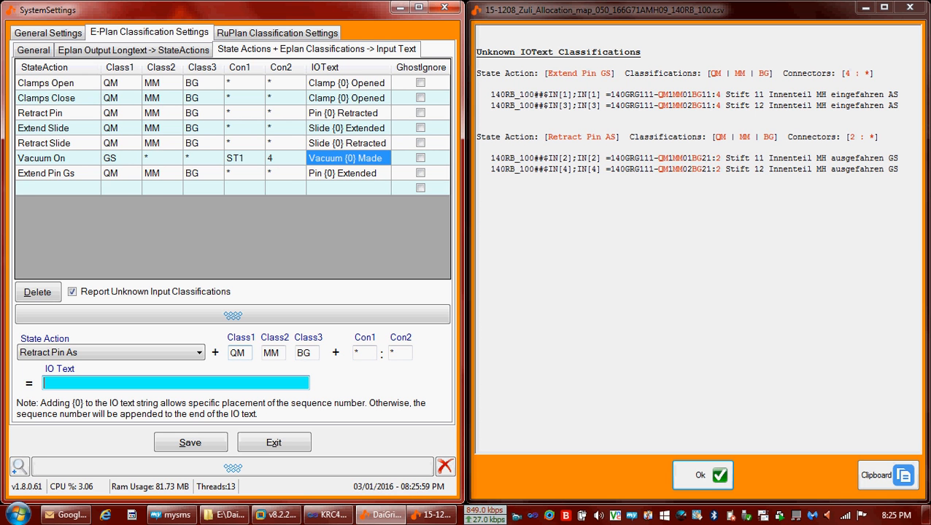
text(Ret)
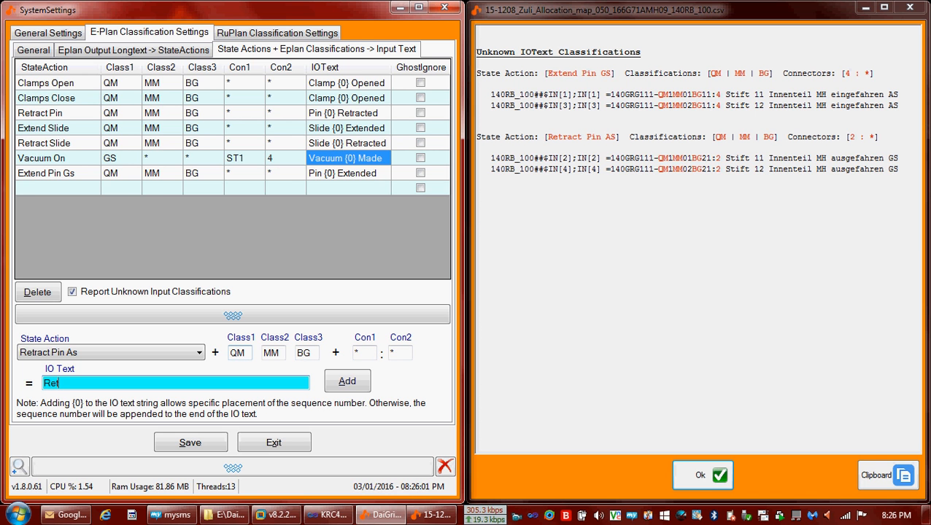
key(BackSpace)
key(BackSpace)
text(Pin {0} Retracted)
click(345, 381)
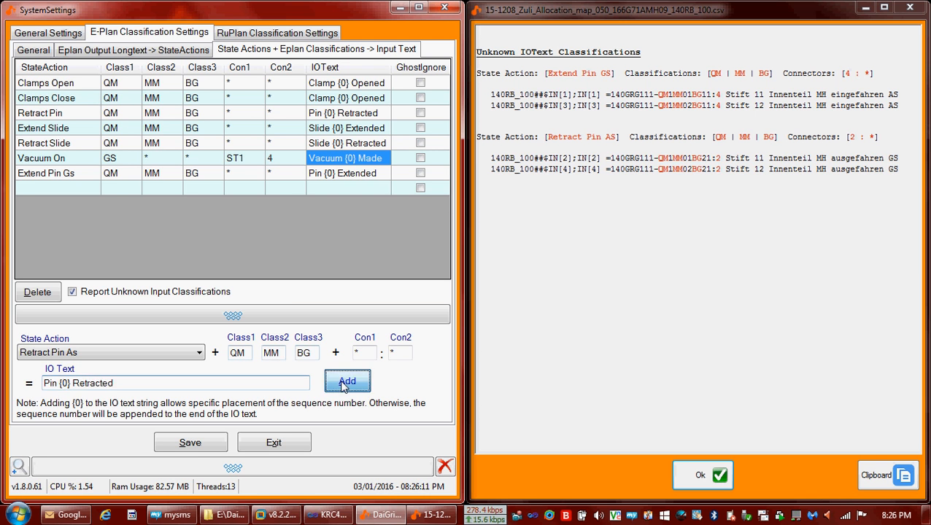
click(191, 443)
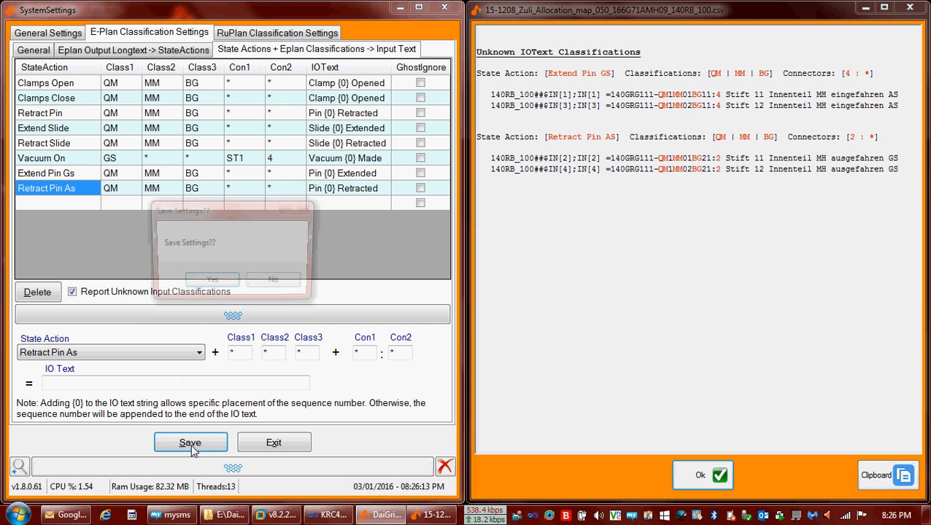
Confirm saving and E-Plan re-import, then show valve 1's output selection (Extend Pin Gs 0/1, Retract Pin As 1/0).
click(206, 286)
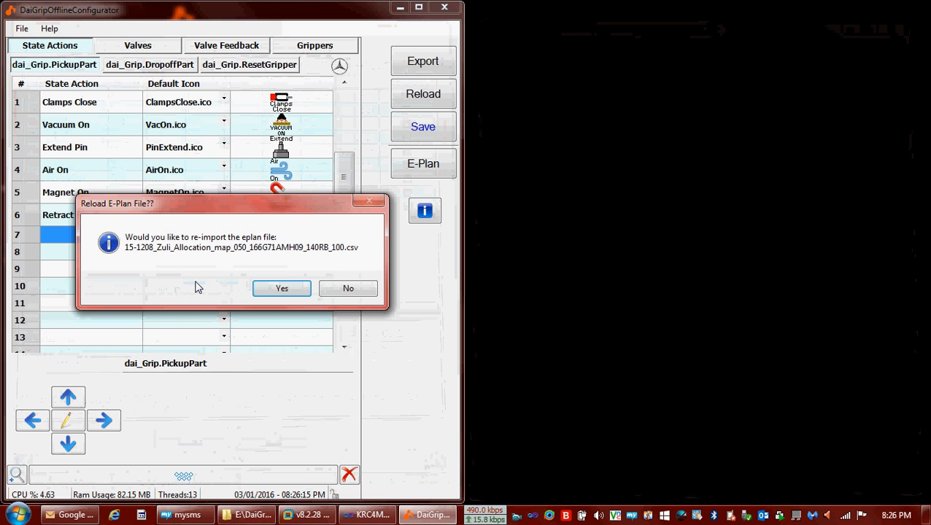
click(280, 288)
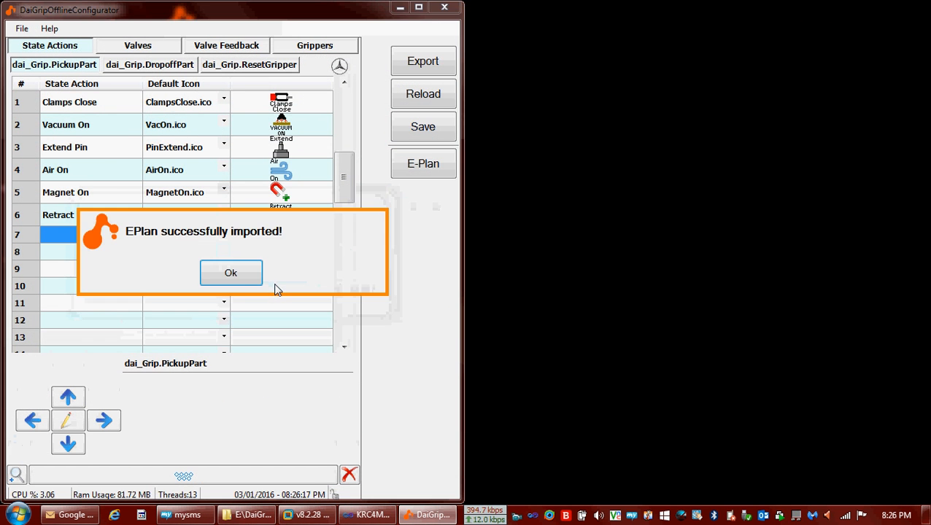
click(225, 271)
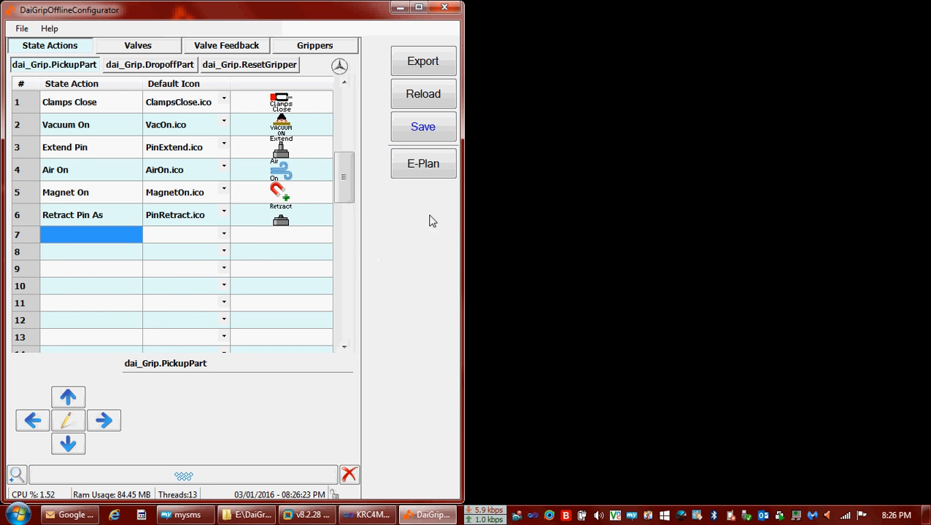
click(127, 48)
click(126, 67)
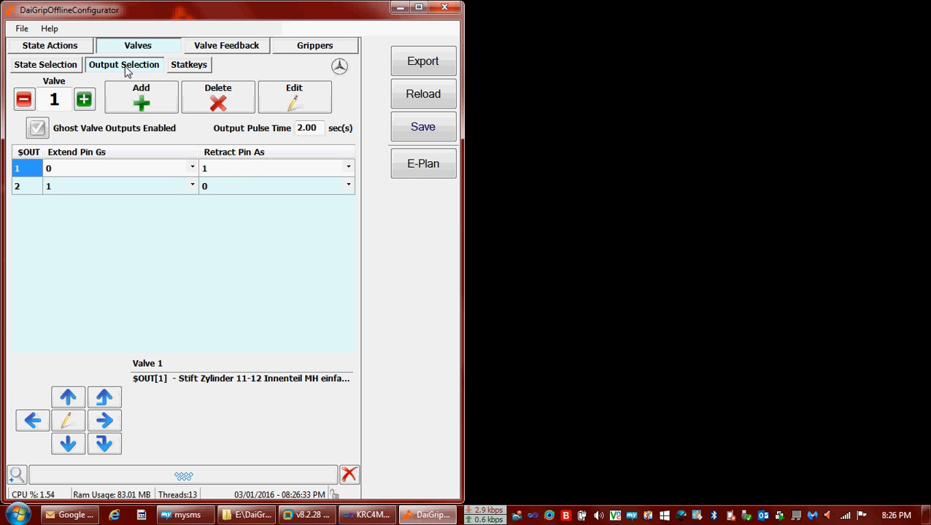
Open System Settings and browse the E-Plan Classification sub-tabs: longtext regex, input text, function groups.
click(22, 27)
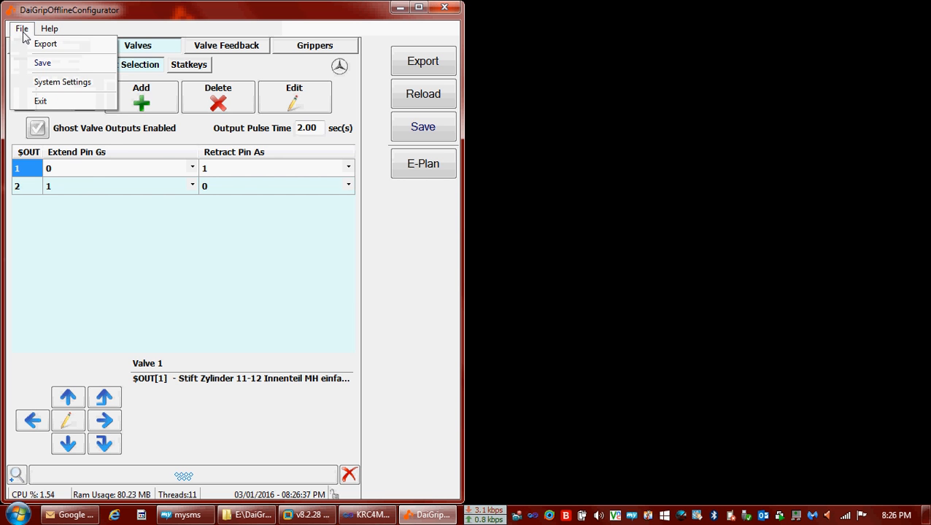
click(52, 83)
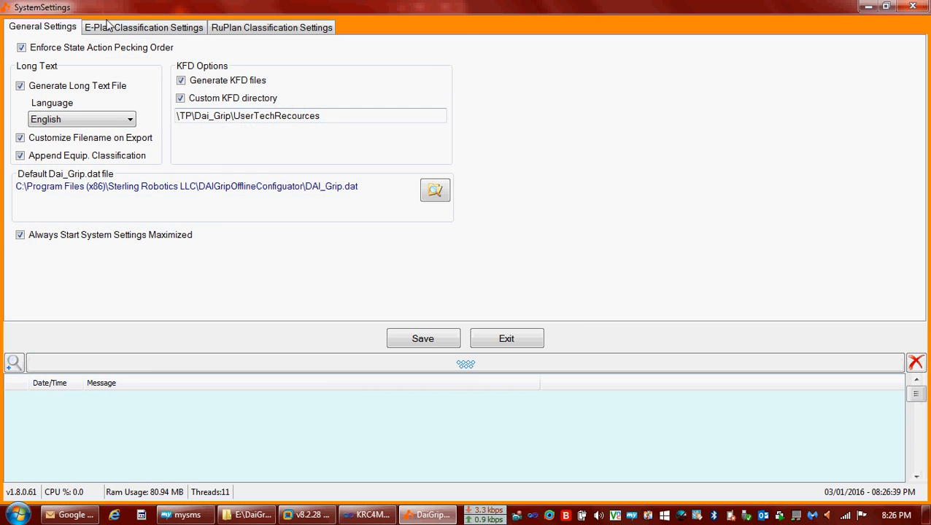
click(106, 28)
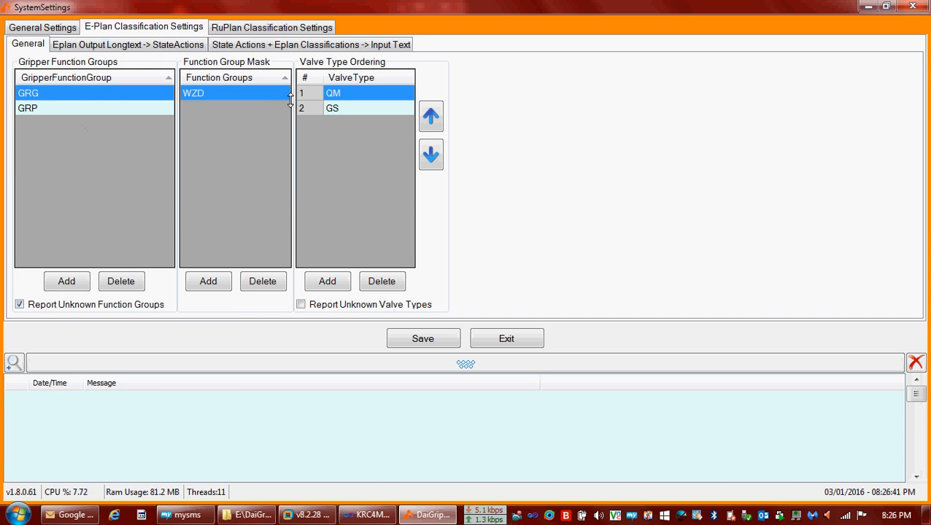
click(164, 45)
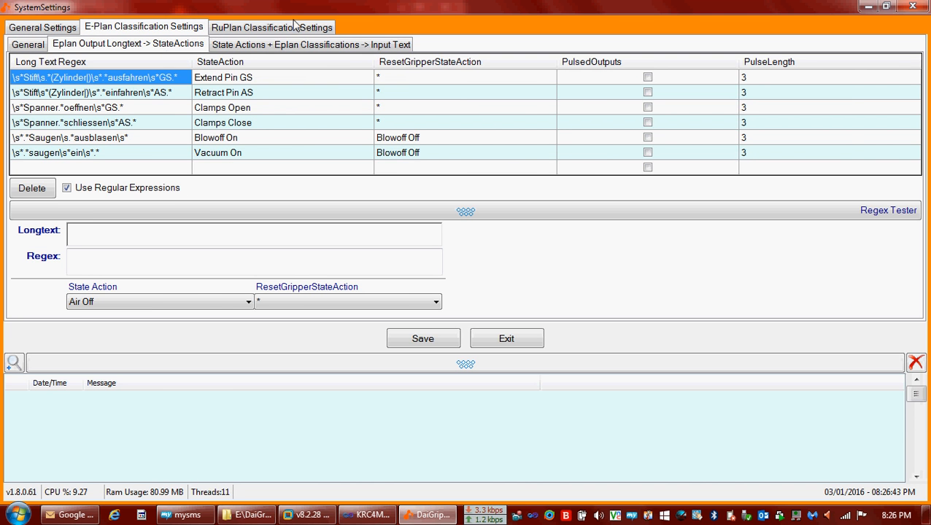
click(226, 45)
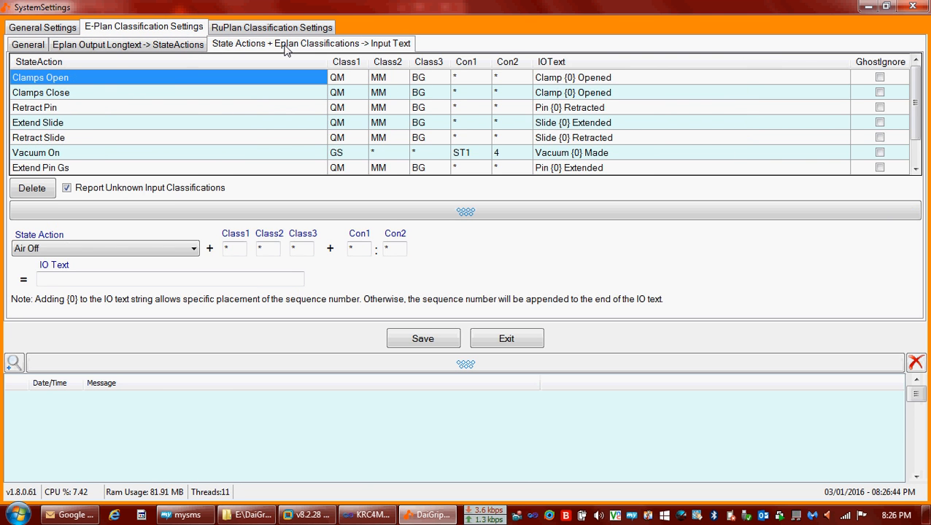
click(131, 51)
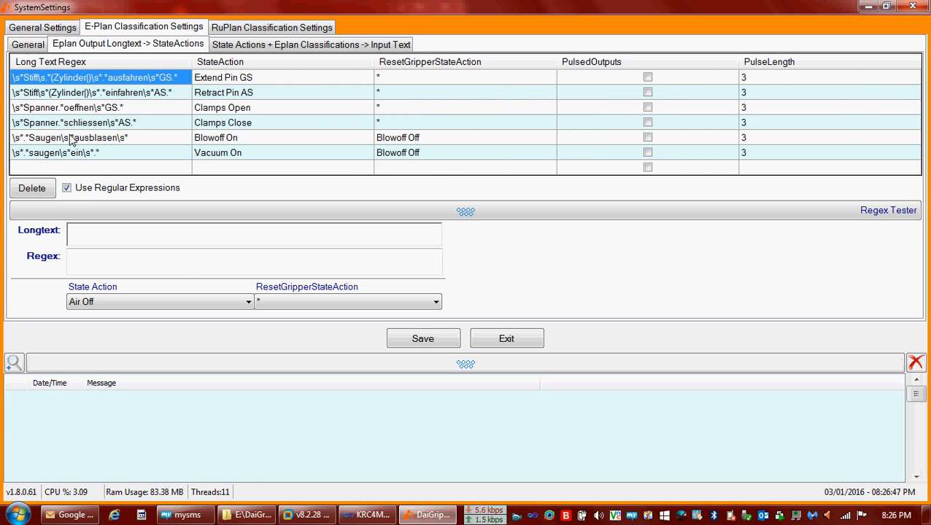
click(29, 45)
click(41, 31)
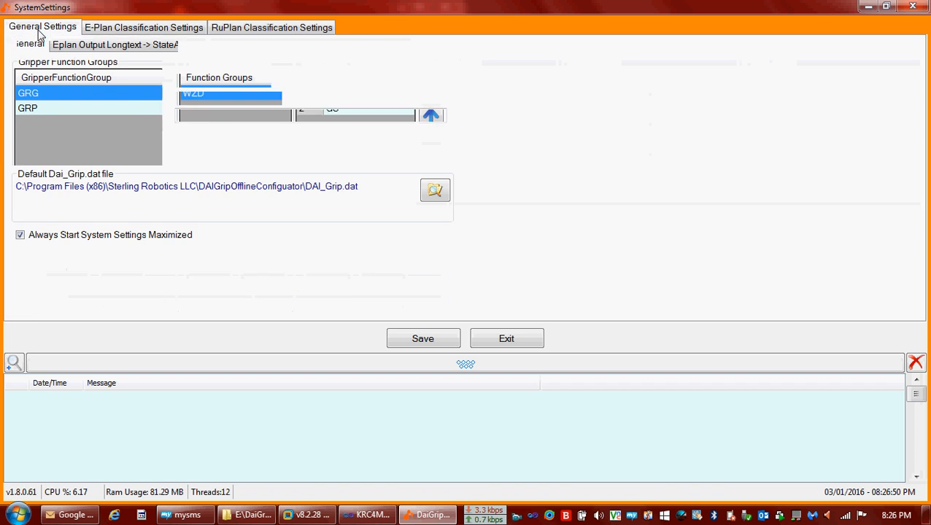
Restore the settings window and collapse the rule form and message log around the input-text rules table.
double_click(151, 8)
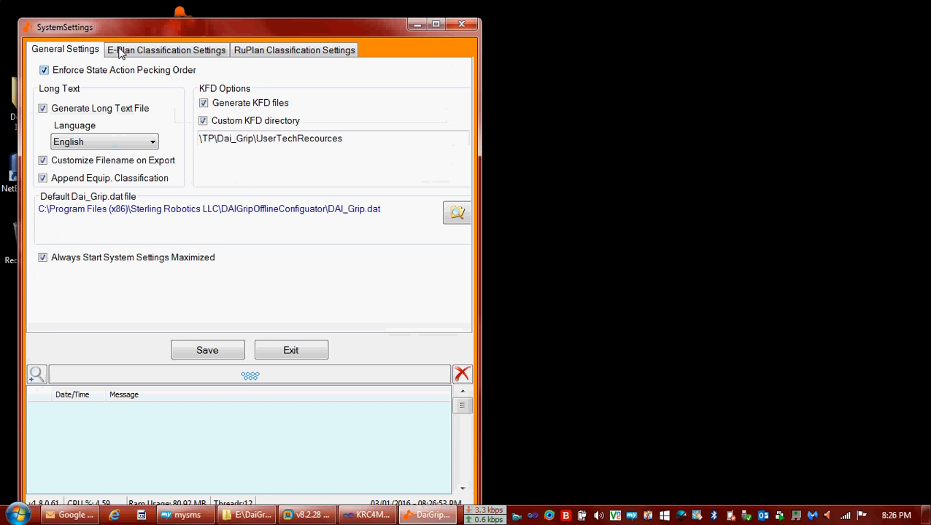
click(131, 52)
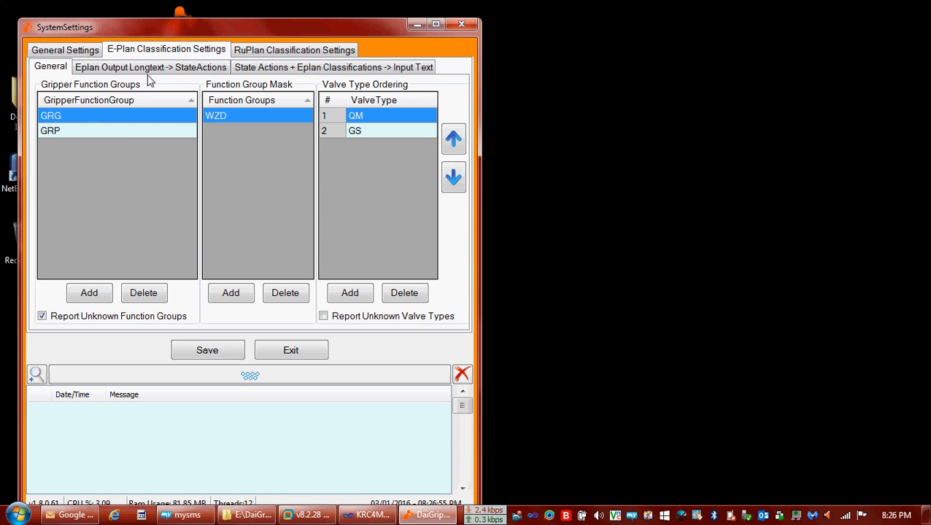
click(307, 67)
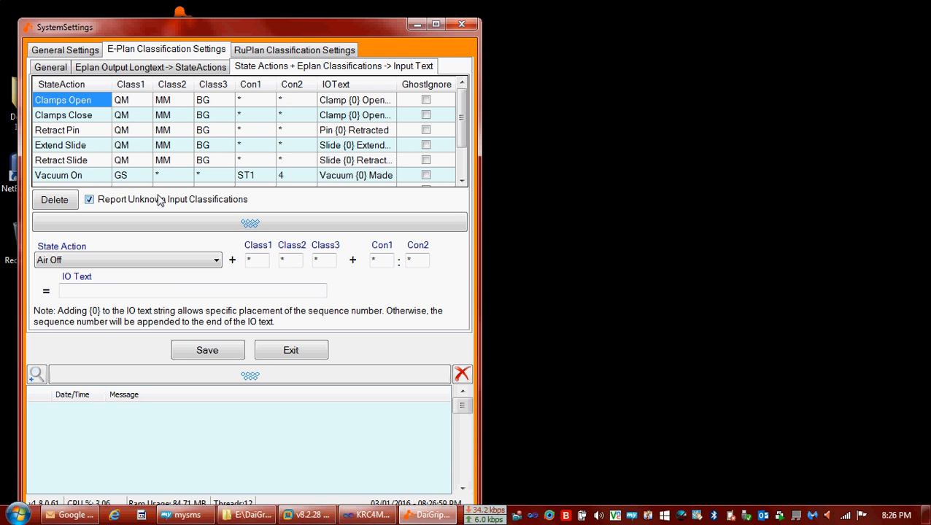
click(159, 222)
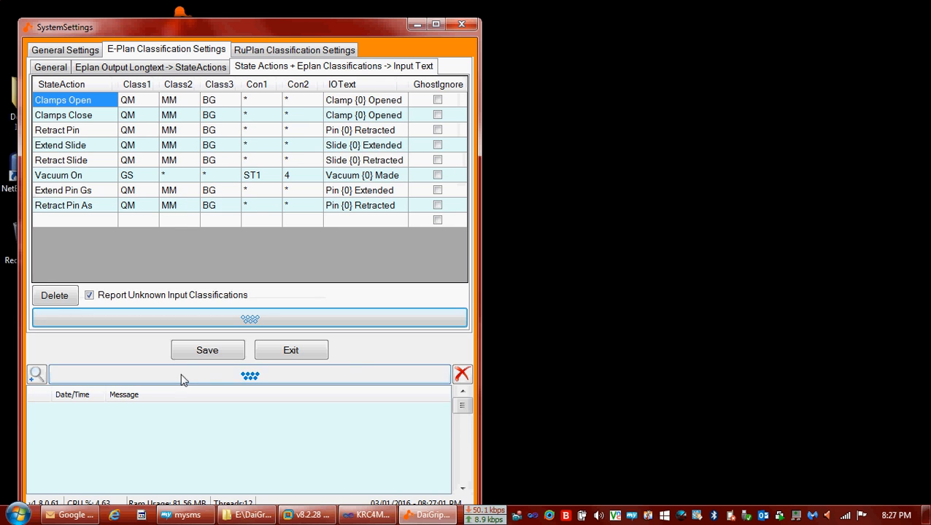
click(183, 376)
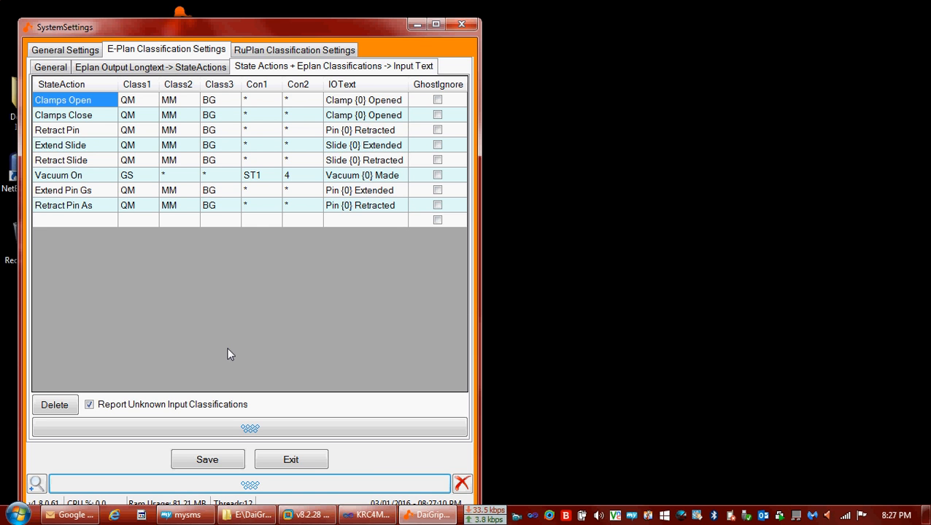
double_click(258, 22)
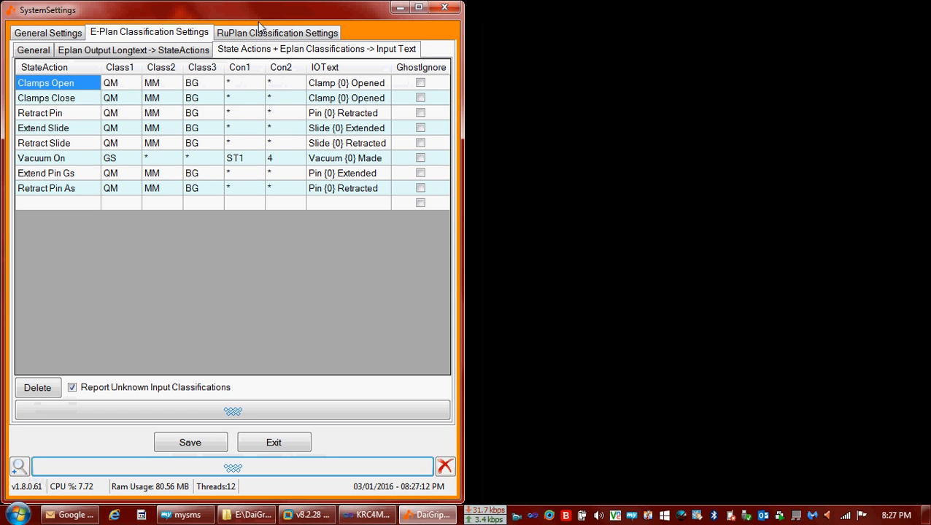
click(165, 410)
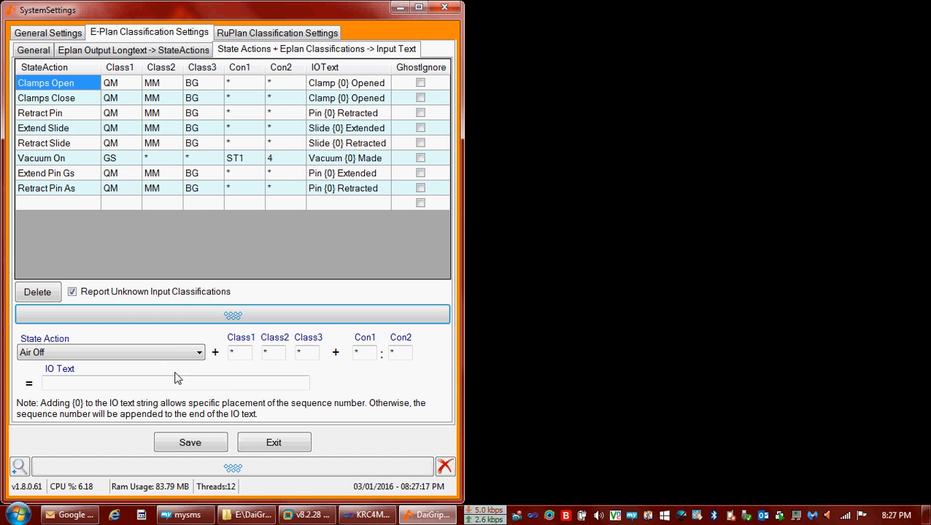
click(177, 315)
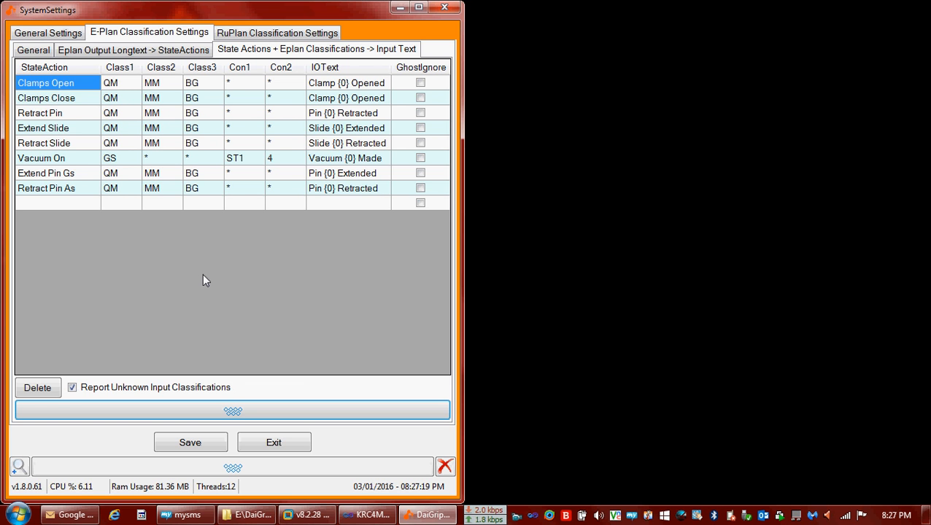
Save the General Settings and re-import the E-Plan file, returning to valve 1's outputs.
click(53, 37)
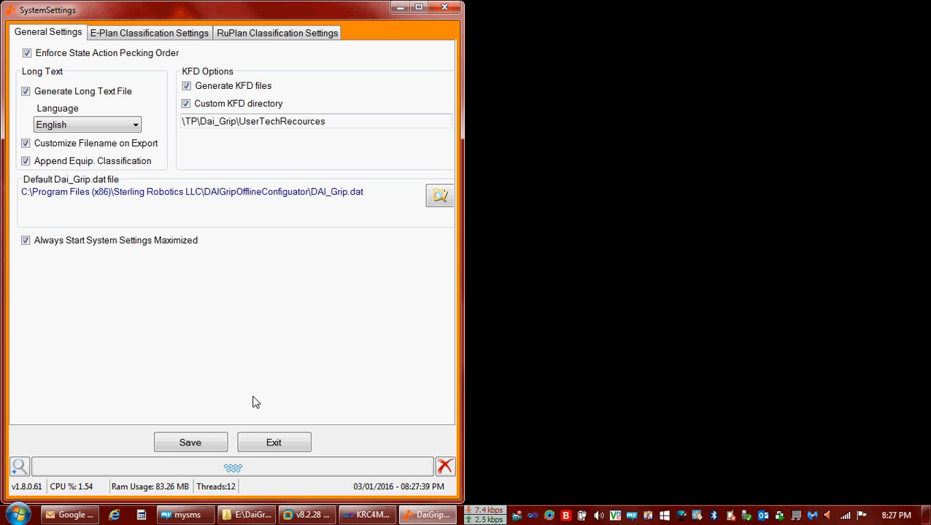
click(210, 444)
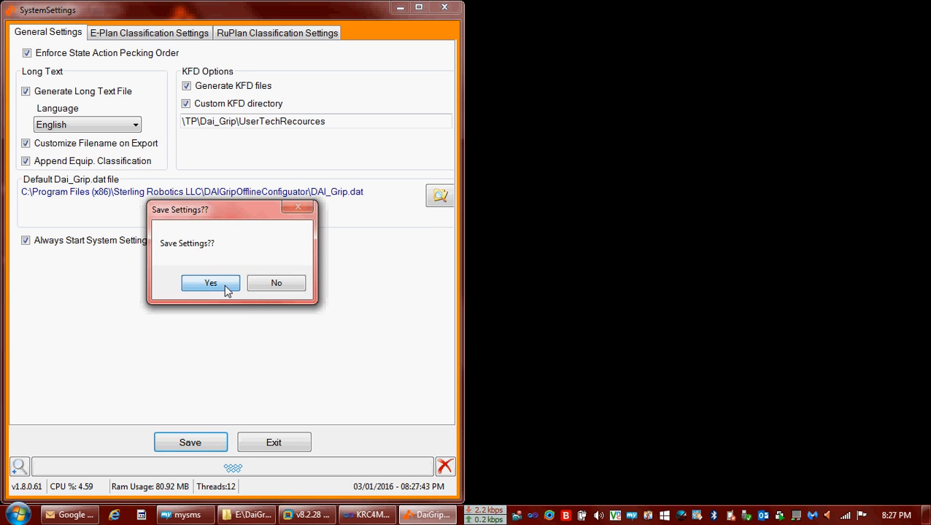
click(231, 289)
click(276, 288)
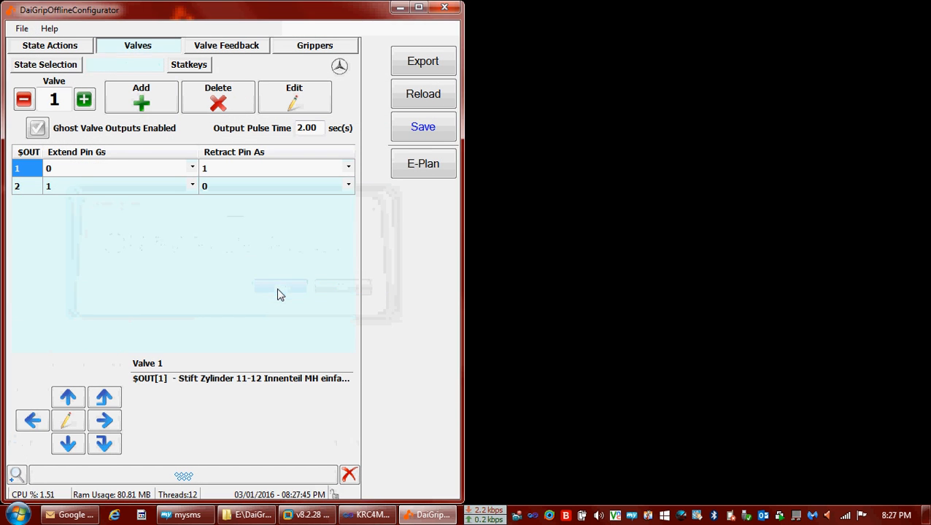
click(272, 293)
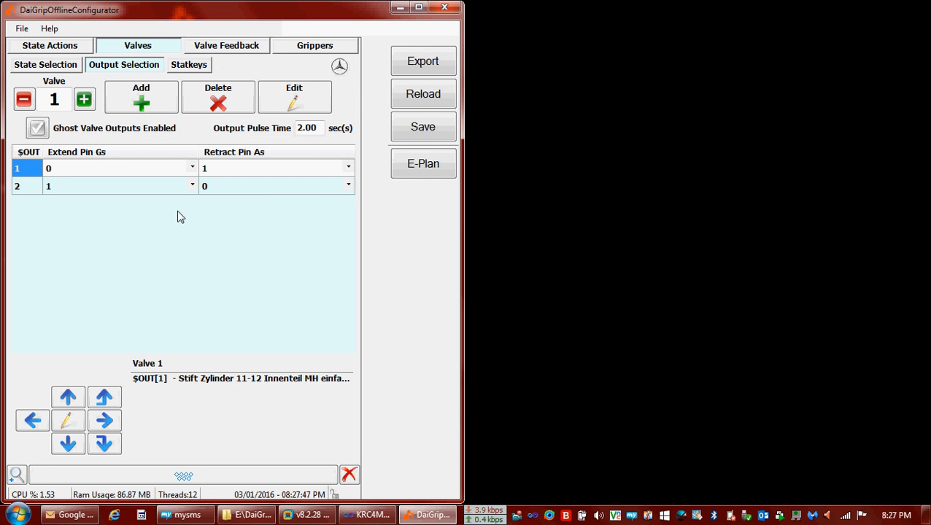